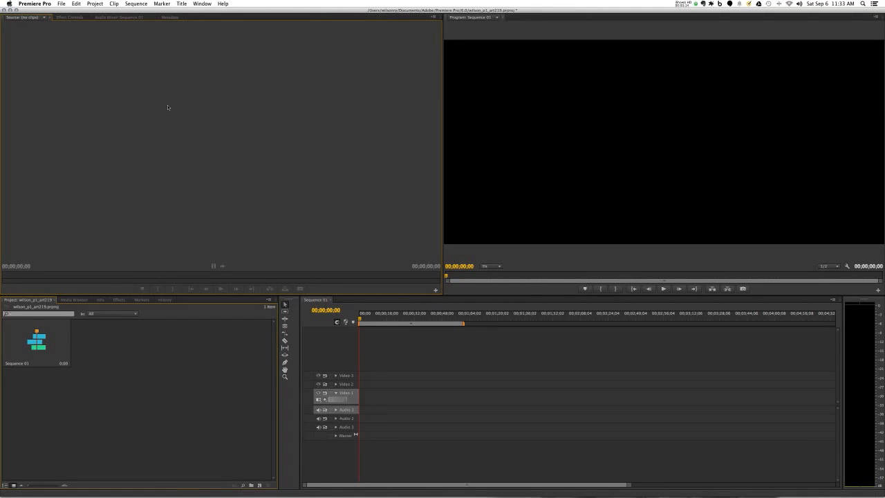
pyautogui.click(61, 4)
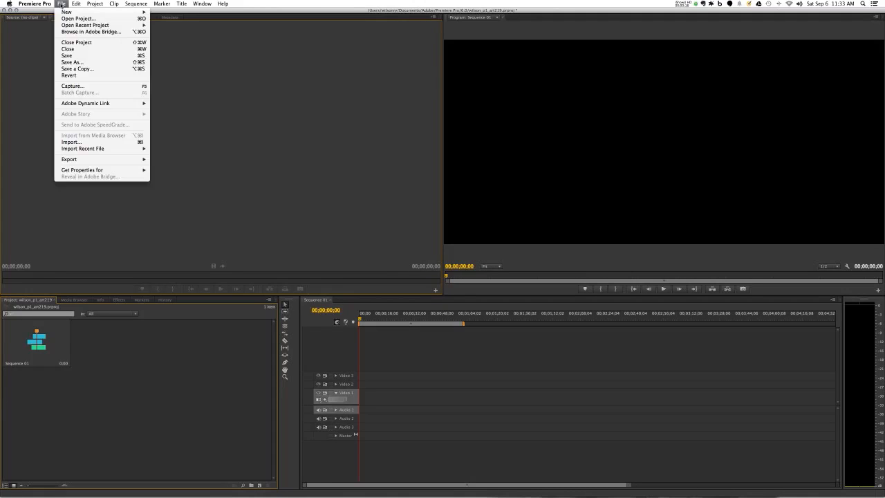
pyautogui.click(87, 142)
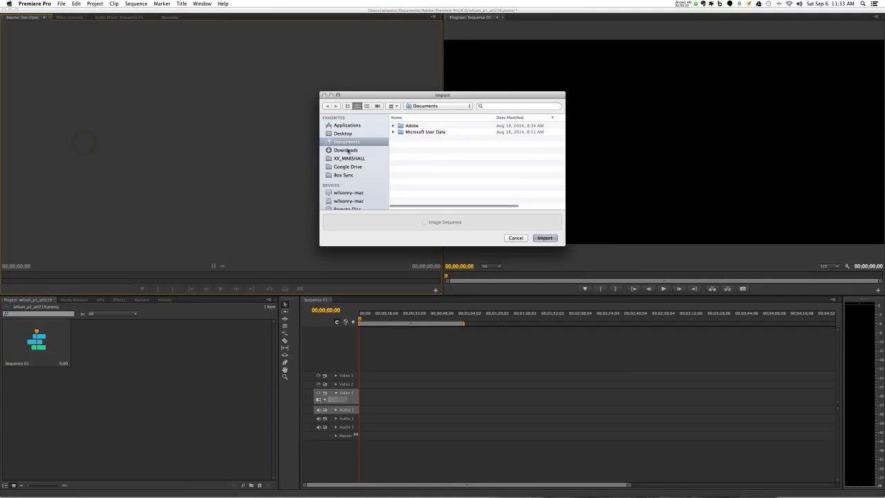
pyautogui.click(345, 133)
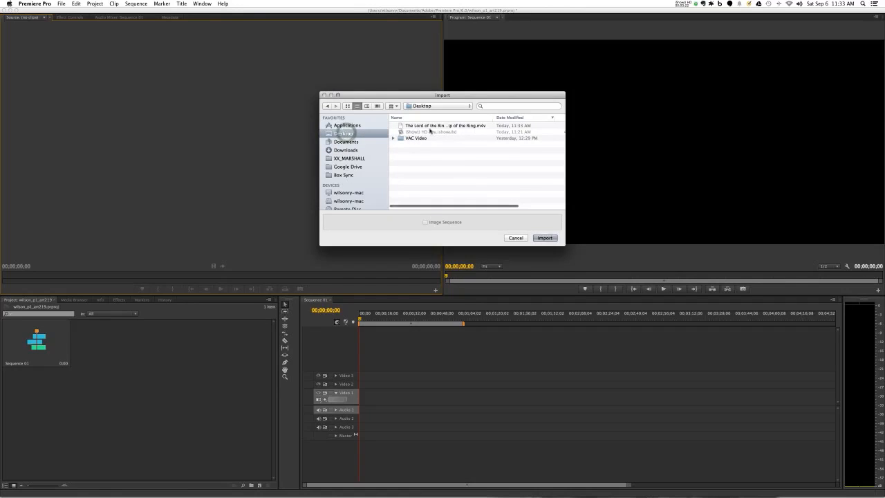
pyautogui.click(442, 127)
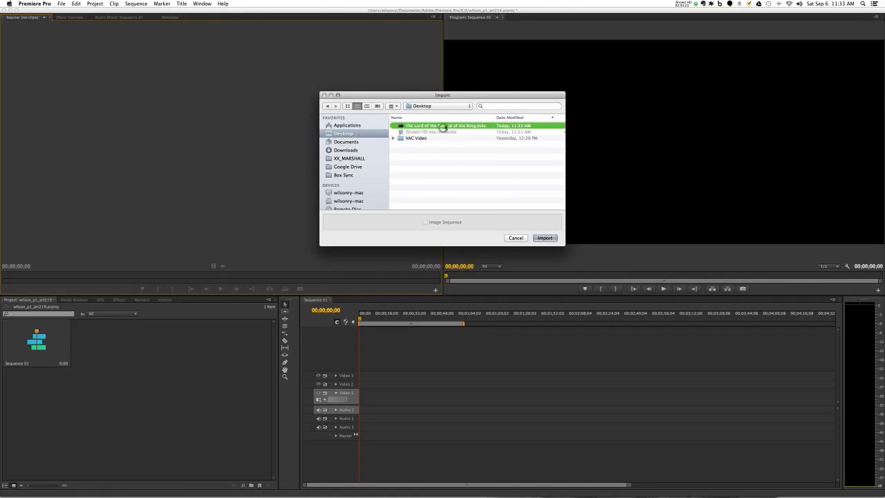
pyautogui.click(516, 238)
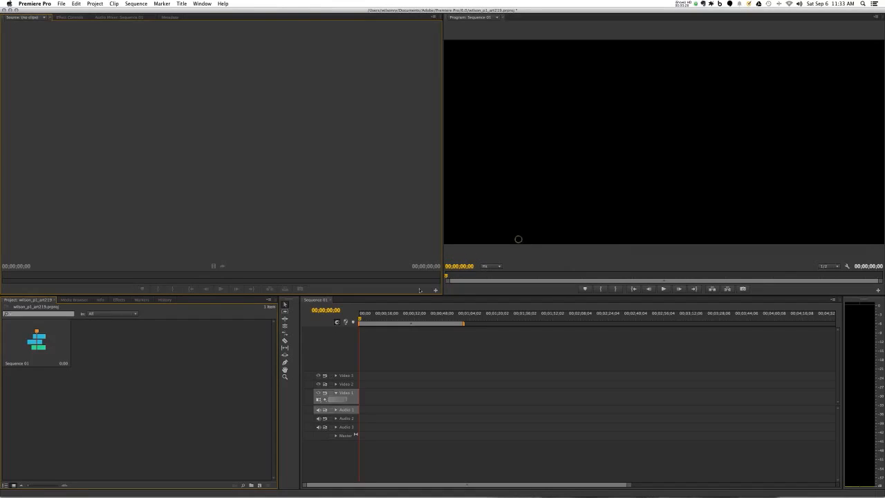
# - Import the movie file The Lord of the Rings - Fellowship of the Ring.m4v from the desktop into the project
pyautogui.moveTo(882, 138); pyautogui.dragTo(844, 141)
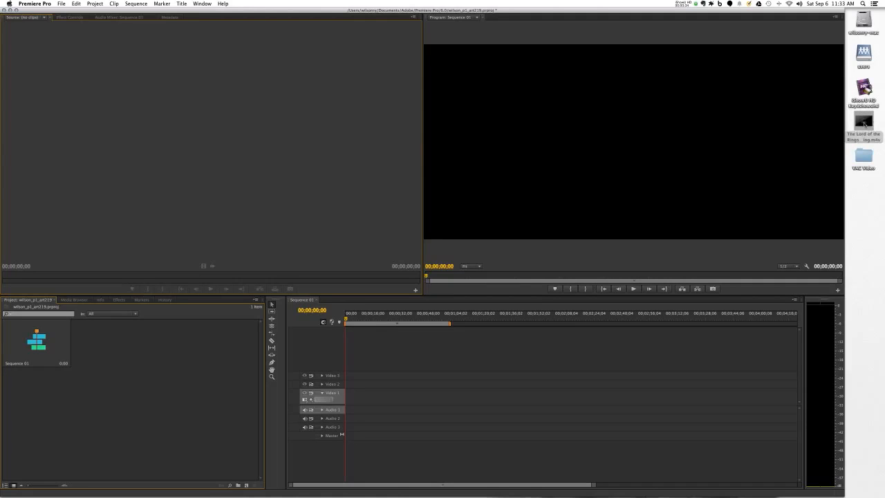
pyautogui.moveTo(863, 123); pyautogui.dragTo(103, 368)
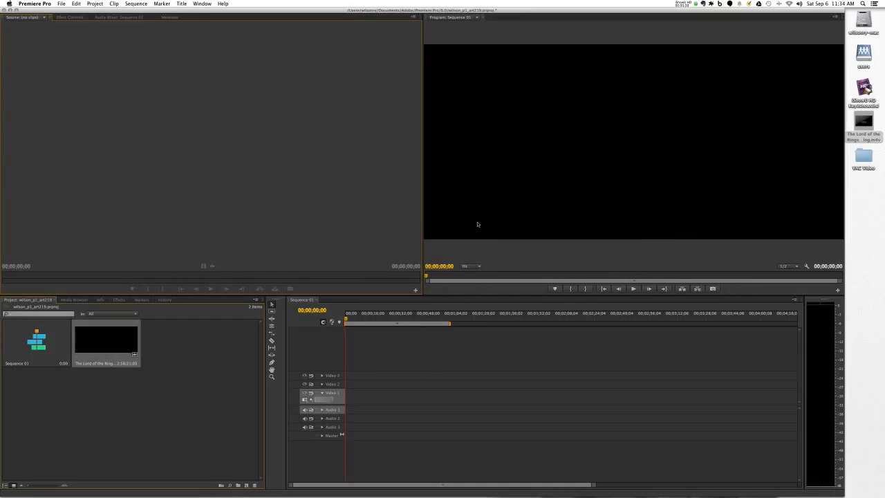
pyautogui.moveTo(844, 193); pyautogui.dragTo(883, 196)
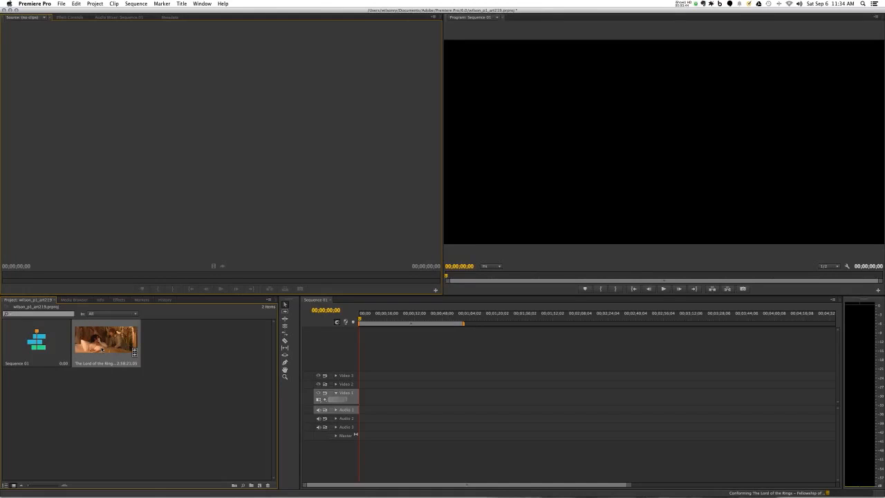
# - Place the movie at the start of Video 1, keeping the existing sequence settings, and move the playhead to 00;01;30;29
pyautogui.moveTo(103, 349); pyautogui.dragTo(362, 398)
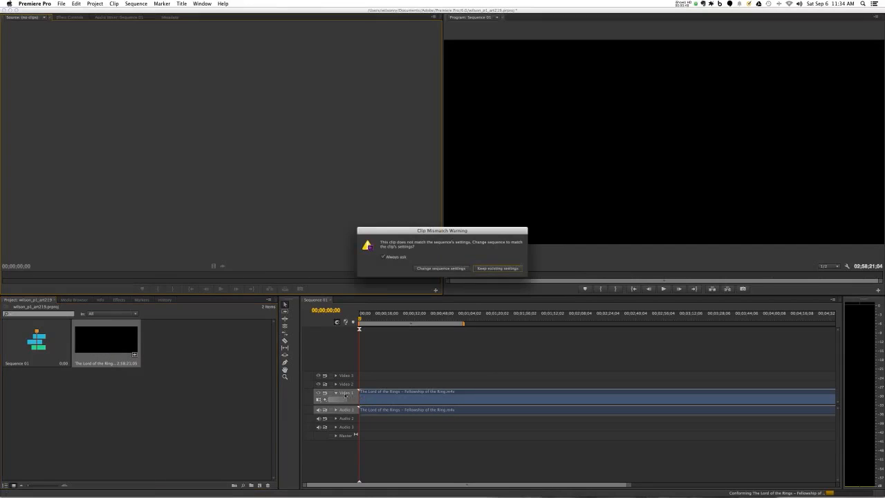
pyautogui.click(480, 269)
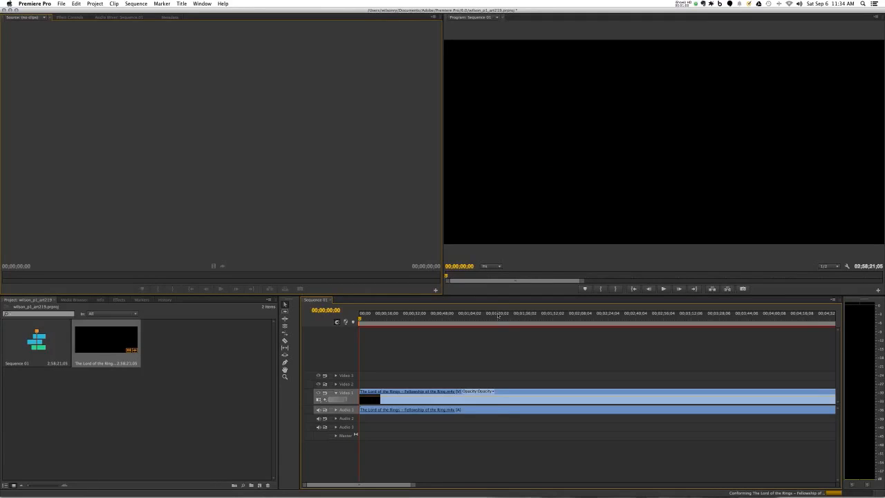
pyautogui.click(497, 315)
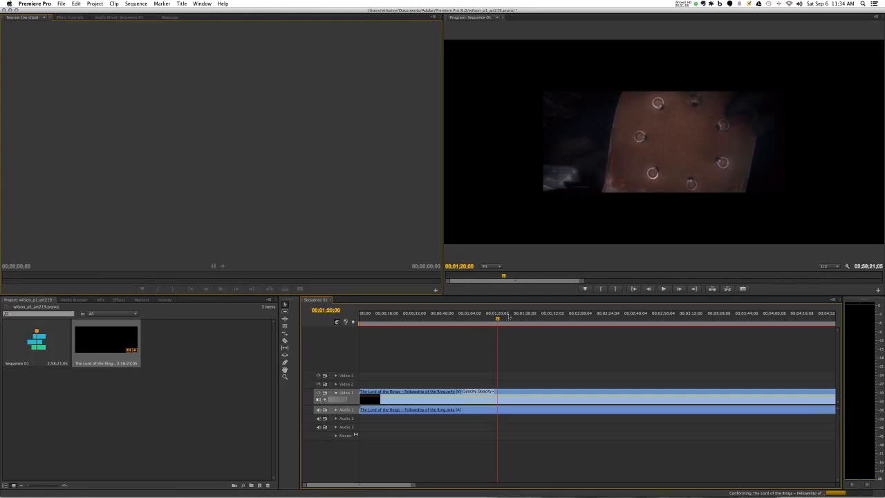
pyautogui.moveTo(512, 316); pyautogui.dragTo(517, 318)
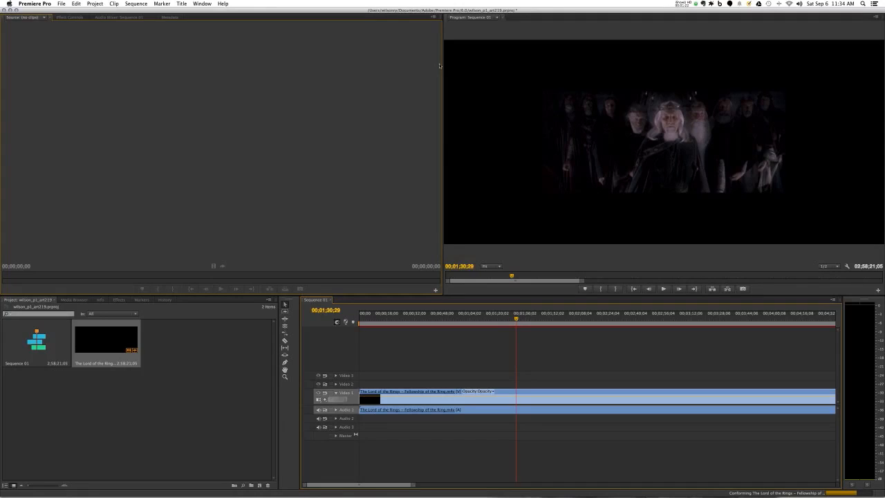
# - Scale up the movie clip through its Motion effect so the picture fills the full frame in the Program monitor
pyautogui.click(495, 393)
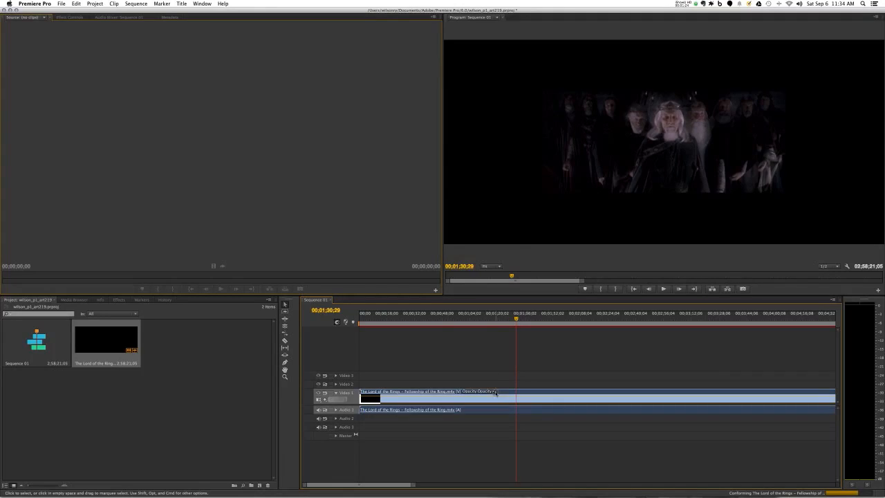
pyautogui.click(69, 17)
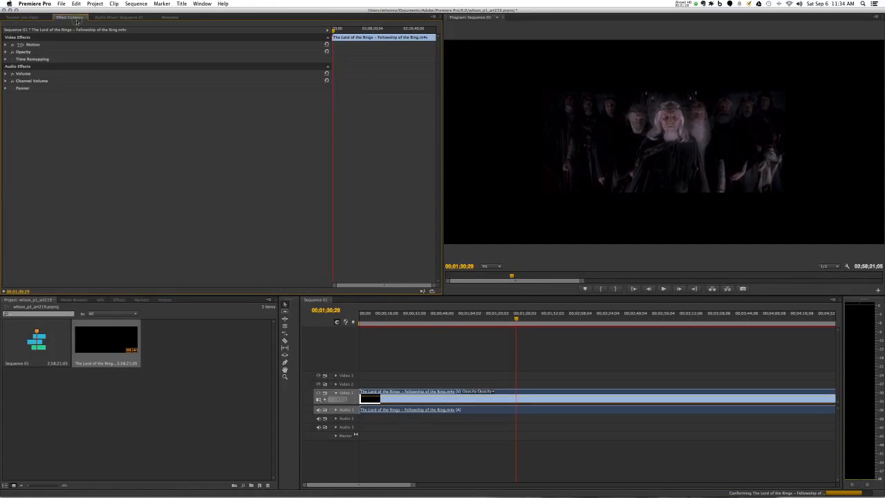
pyautogui.click(34, 45)
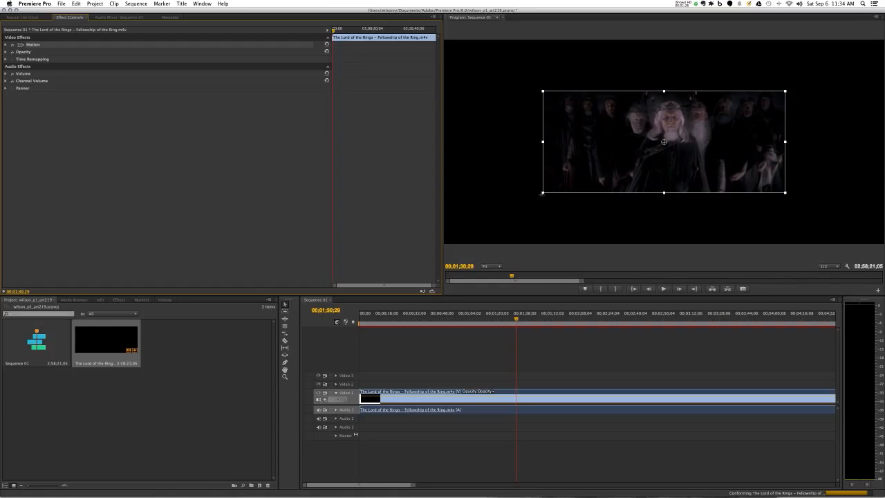
pyautogui.moveTo(543, 194); pyautogui.dragTo(456, 245)
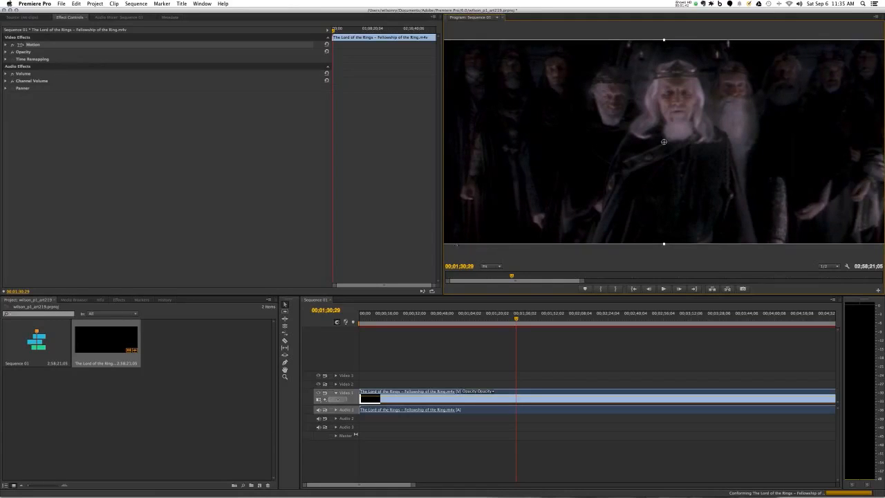
pyautogui.click(511, 252)
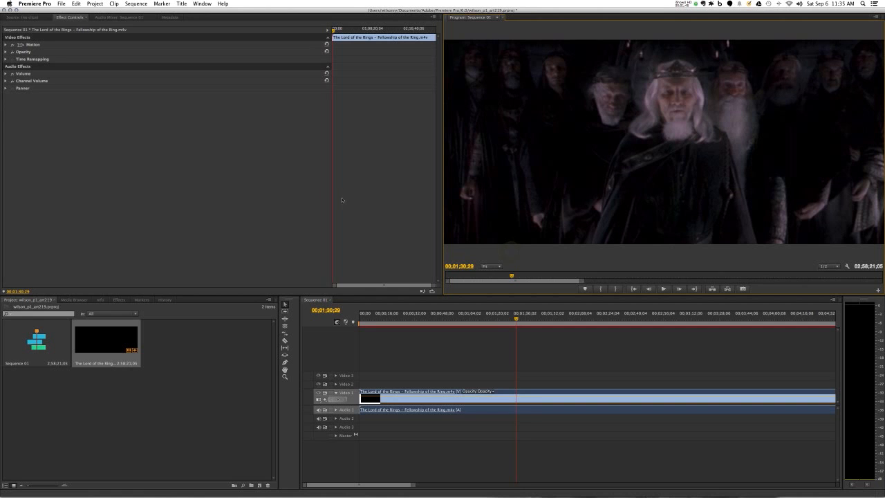
# - Scrub ahead through the movie to the battle scene and mute the Audio 1 track
pyautogui.moveTo(516, 319); pyautogui.dragTo(578, 323)
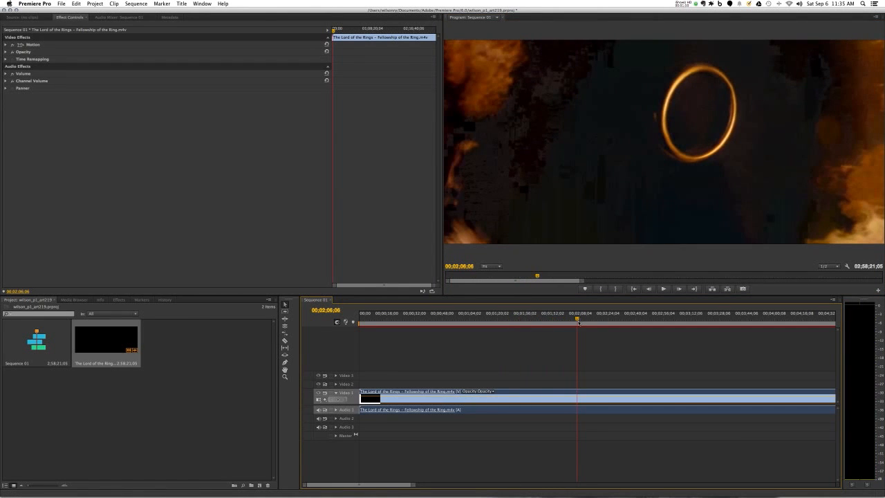
pyautogui.click(319, 409)
pyautogui.moveTo(644, 321); pyautogui.dragTo(711, 324)
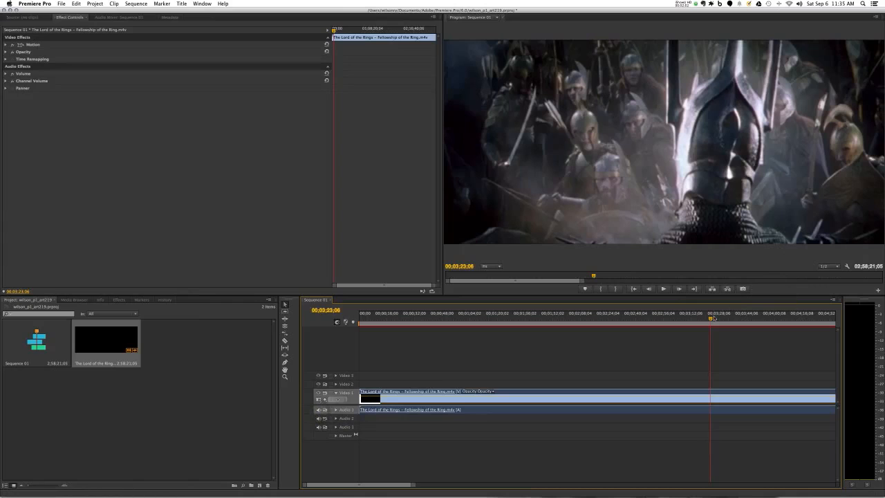
pyautogui.moveTo(710, 320); pyautogui.dragTo(700, 320)
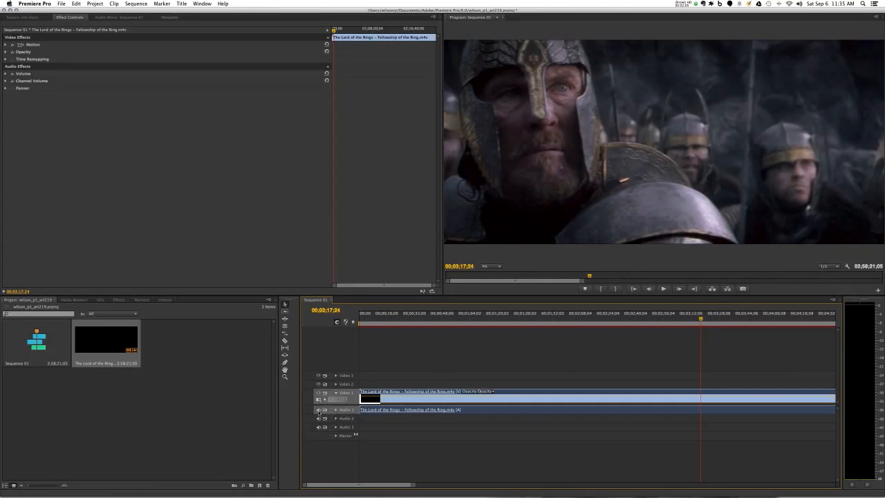
pyautogui.click(318, 409)
# - Split the movie clip at 00;03;02;19 with the Razor tool
pyautogui.moveTo(701, 320); pyautogui.dragTo(676, 323)
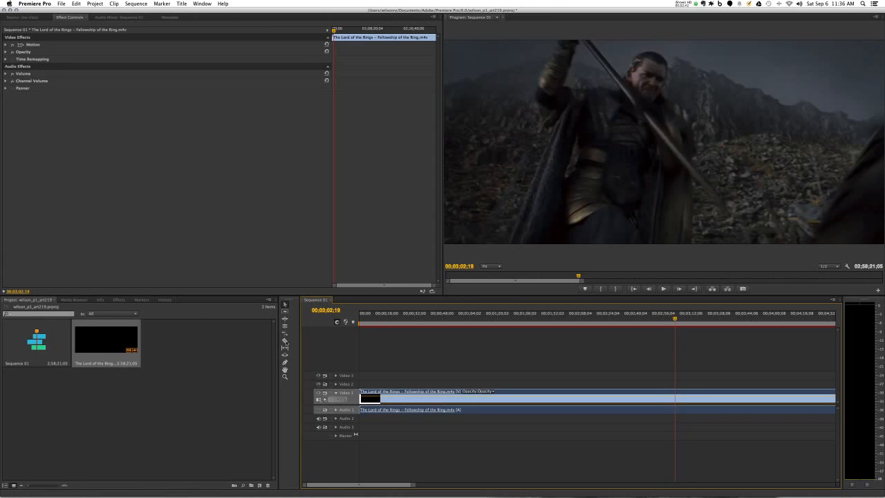
pyautogui.click(284, 342)
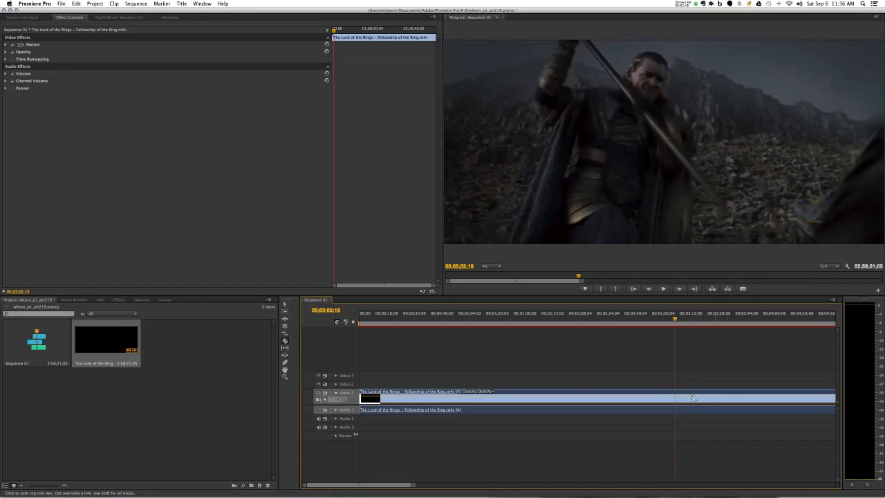
pyautogui.click(677, 393)
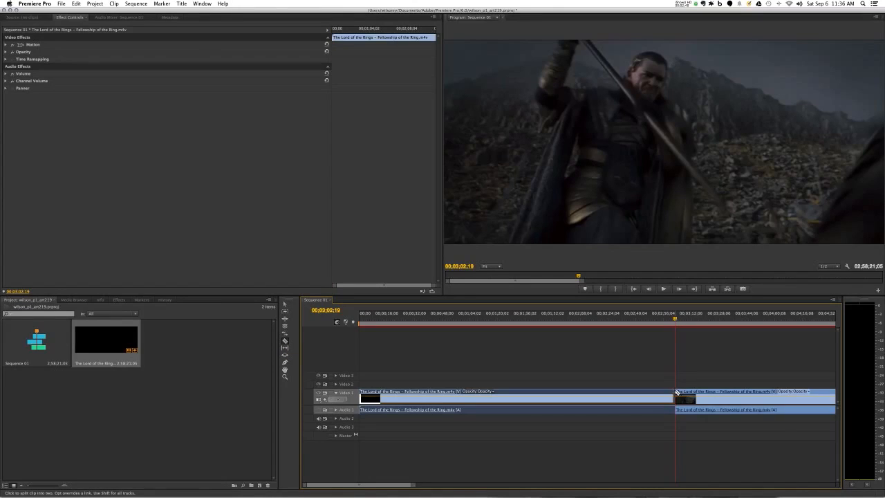
# - Step the playhead to 00;03;07;27 on the raised sword shot and split the movie clip there with the Razor tool
pyautogui.moveTo(674, 319); pyautogui.dragTo(683, 319)
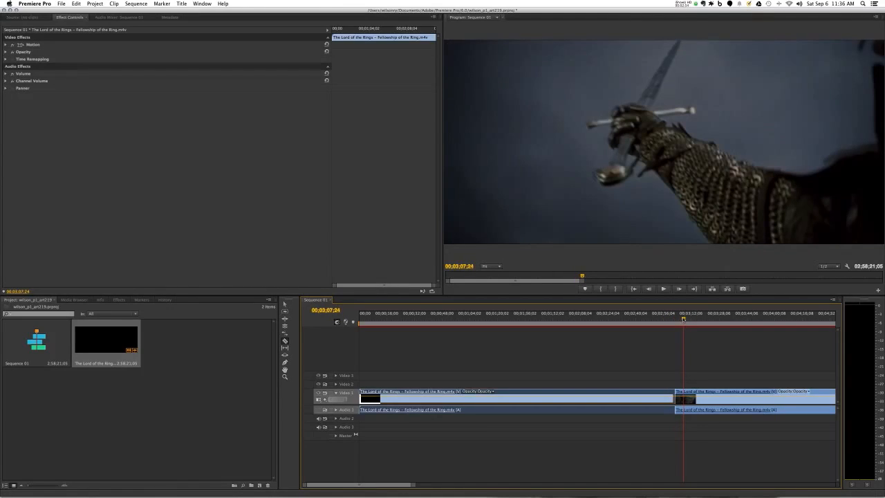
pyautogui.moveTo(683, 318); pyautogui.dragTo(683, 319)
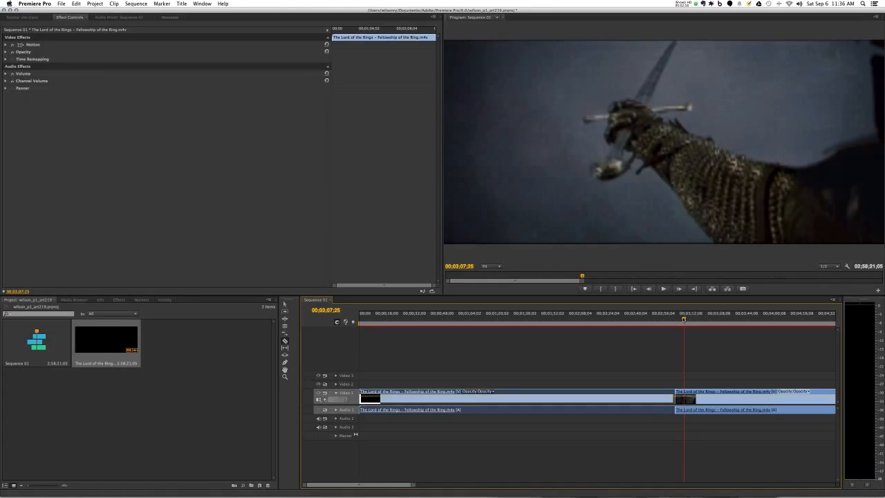
pyautogui.press('Right')
pyautogui.press('Right')
pyautogui.press('Right')
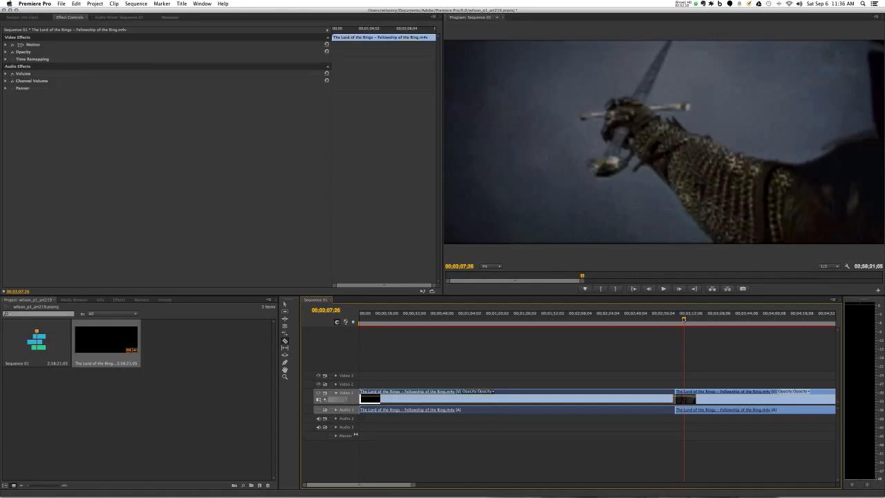
pyautogui.press('Left')
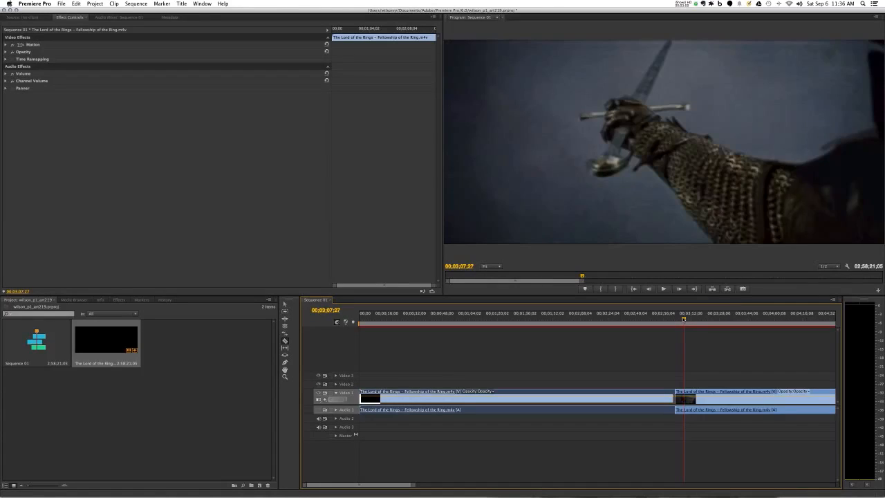
pyautogui.press('Right')
pyautogui.press('Right')
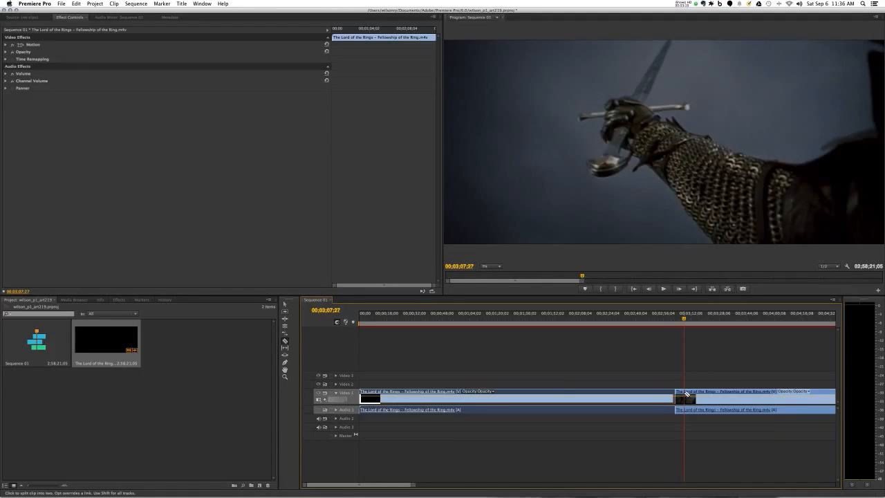
pyautogui.click(684, 392)
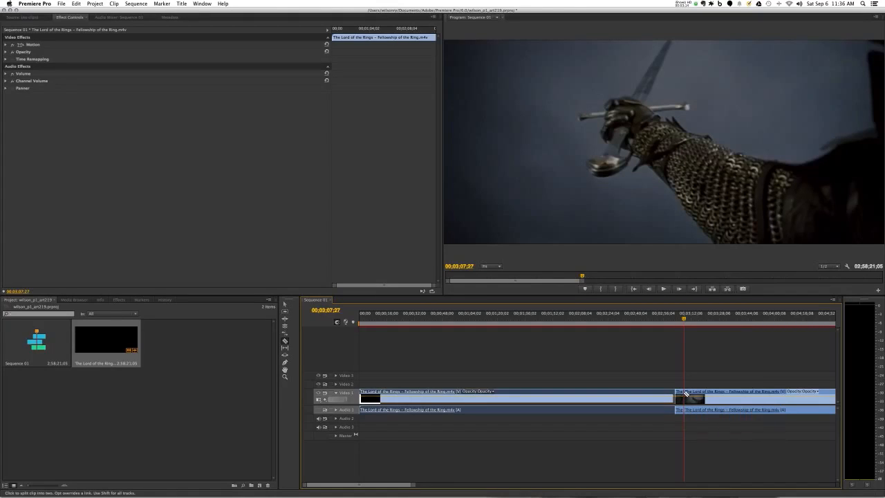
# - Add the short segment between the two cuts to the project as its own clip and rename it SWORD
pyautogui.press('v')
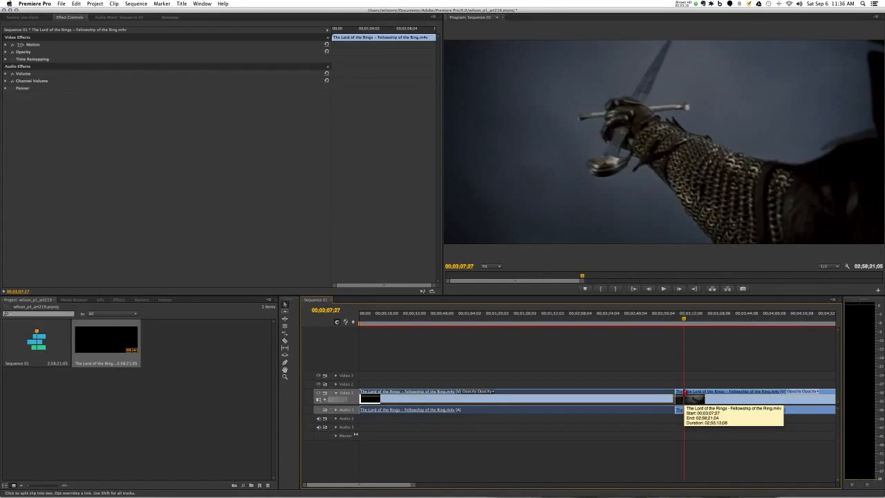
pyautogui.click(285, 306)
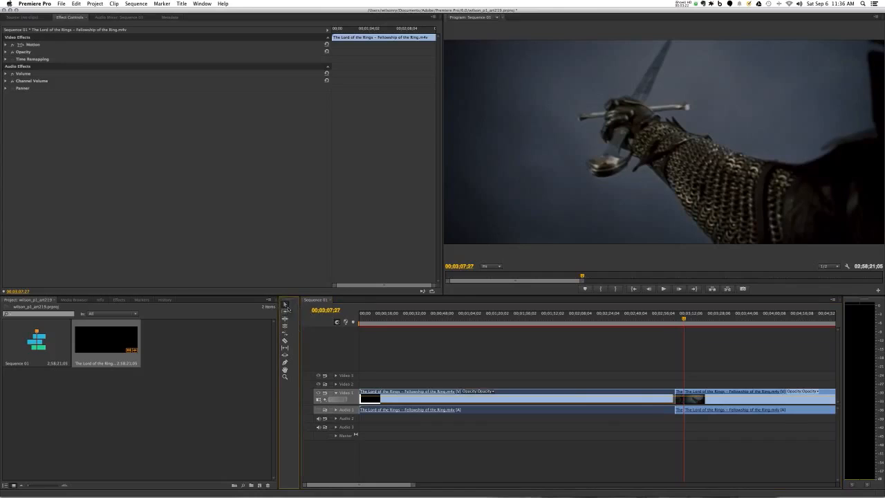
pyautogui.click(670, 400)
pyautogui.moveTo(678, 392); pyautogui.dragTo(173, 346)
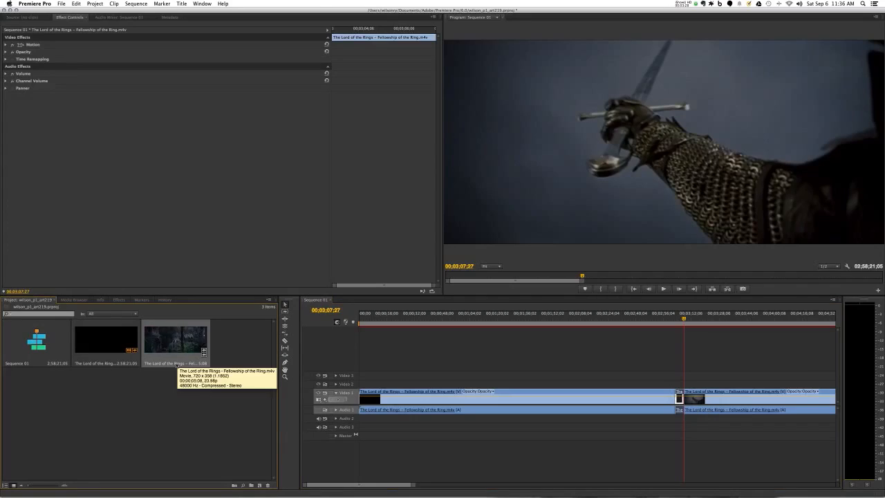
pyautogui.click(177, 364)
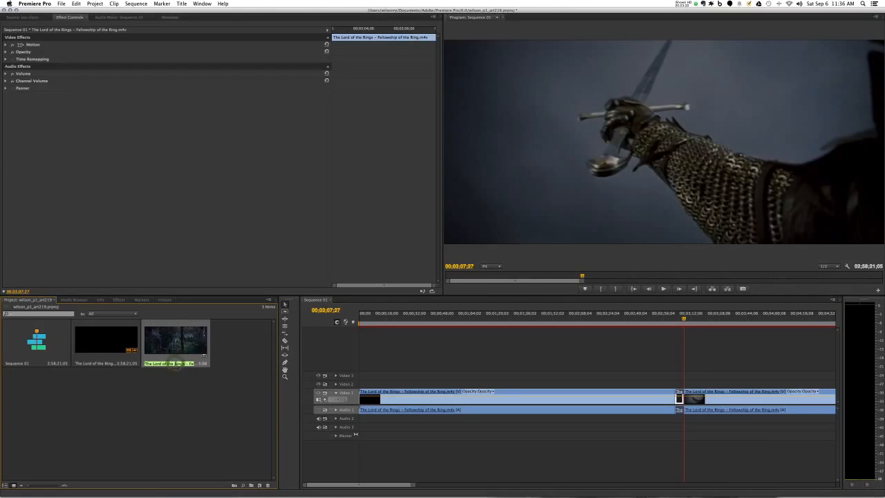
pyautogui.write('Sw')
pyautogui.click(168, 395)
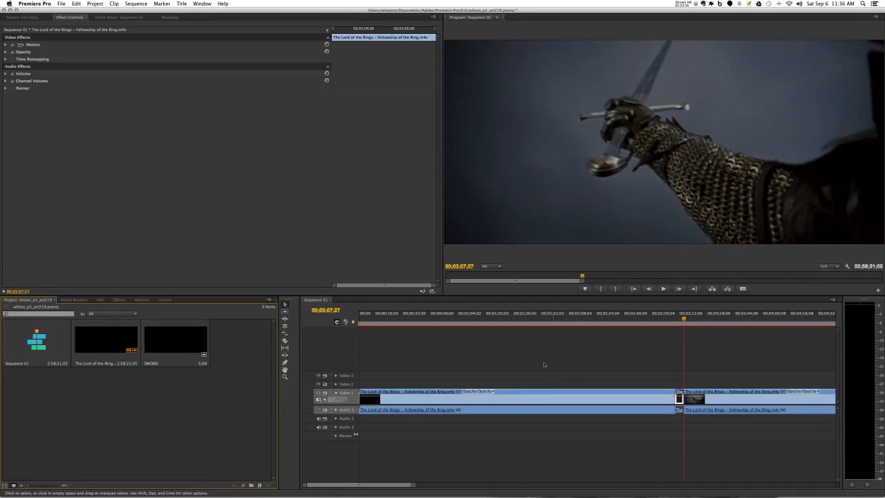
# - Delete the movie's video and audio segment before the first cut from the sequence
pyautogui.moveTo(442, 362); pyautogui.dragTo(506, 451)
pyautogui.press('Delete')
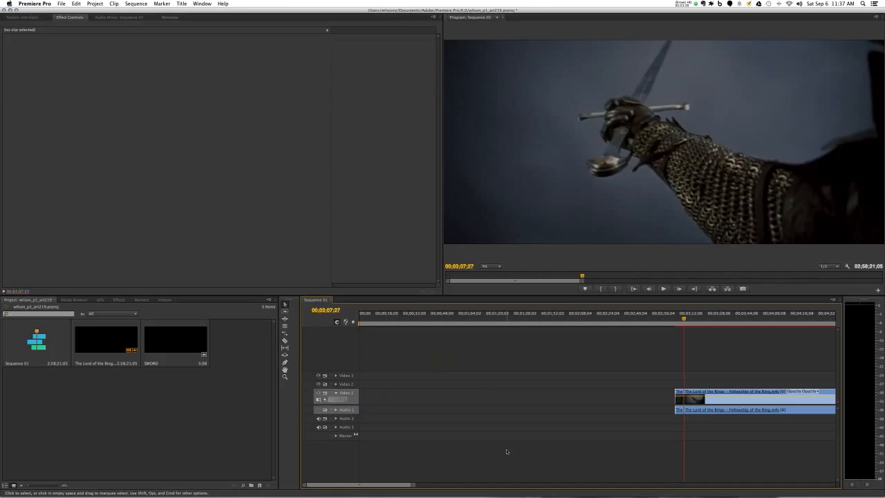
# - Try the SWORD clip at the start of the sequence by scrubbing through it, and remove it again
pyautogui.moveTo(155, 340); pyautogui.dragTo(367, 373)
pyautogui.moveTo(365, 318)
pyautogui.mouseDown()
pyautogui.moveTo(353, 322)
pyautogui.moveTo(366, 323)
pyautogui.mouseUp()
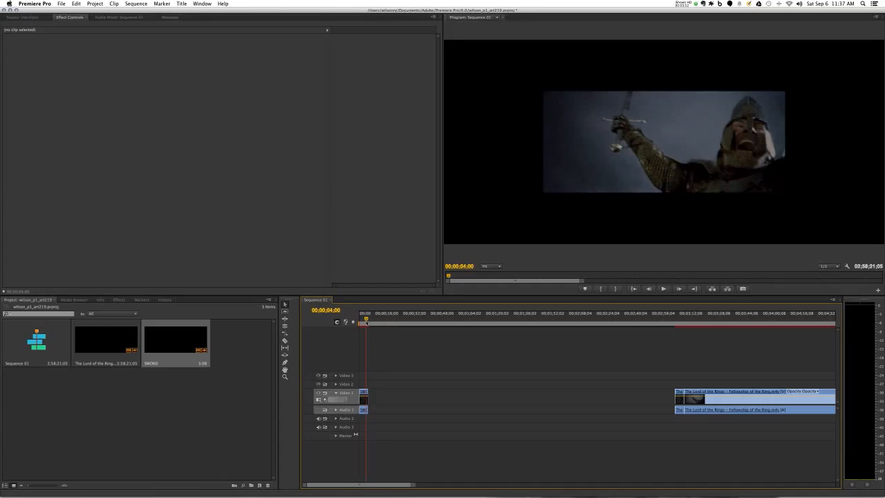
pyautogui.moveTo(366, 321); pyautogui.dragTo(364, 321)
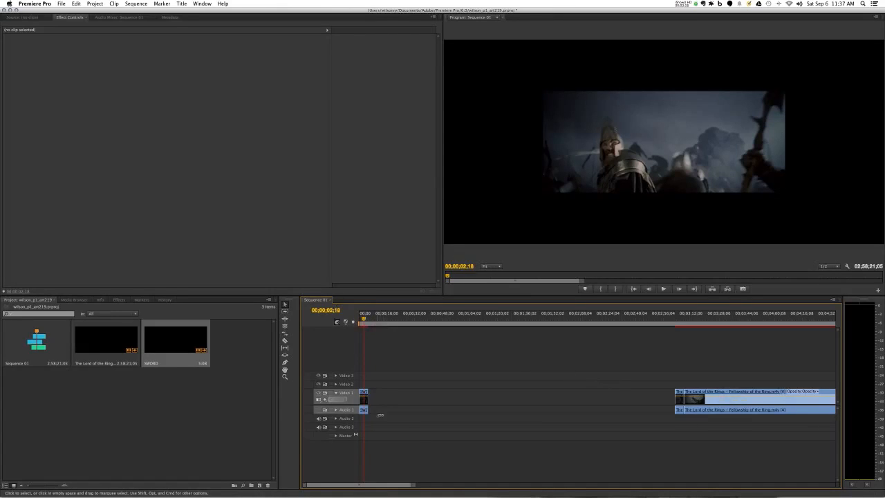
pyautogui.click(364, 396)
pyautogui.press('Delete')
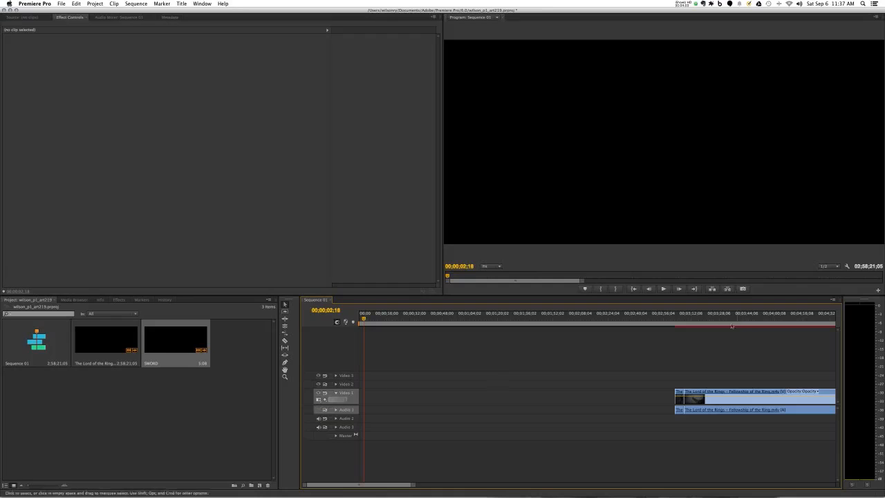
# - Expand the Audio 1 track and increase its height to show the waveforms around 00;08;53;24
pyautogui.moveTo(386, 486); pyautogui.dragTo(405, 486)
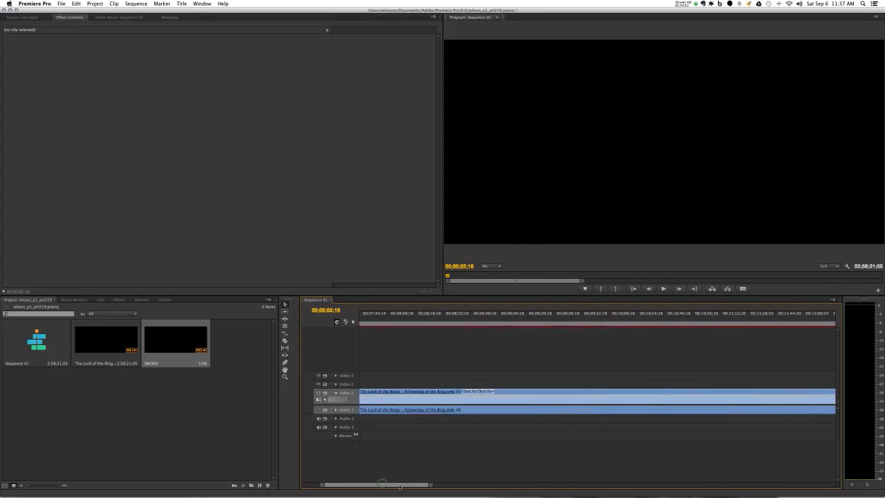
pyautogui.click(495, 317)
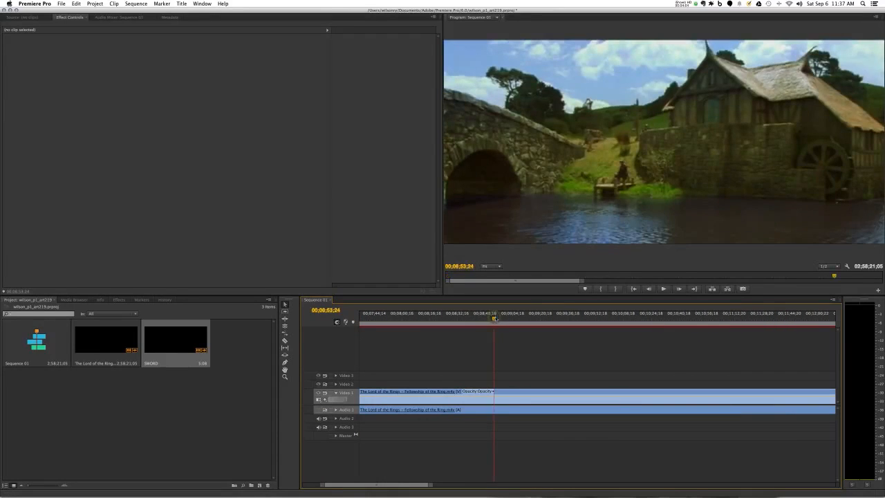
pyautogui.click(335, 410)
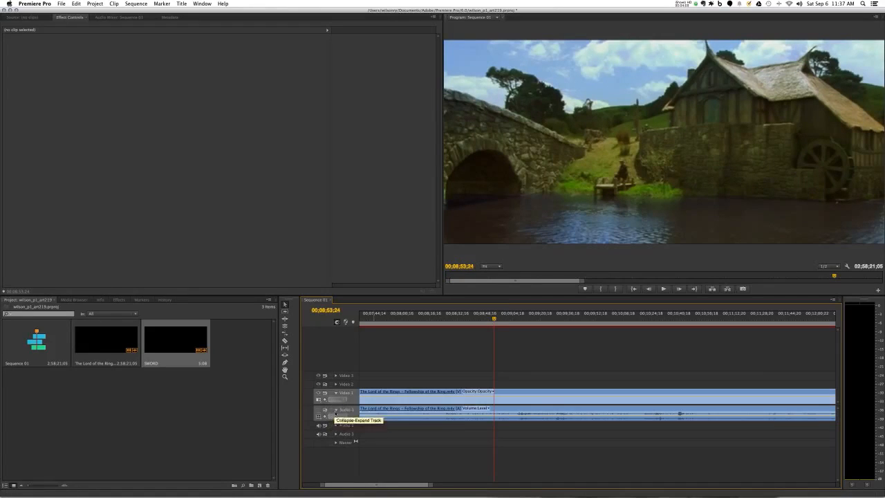
pyautogui.click(336, 411)
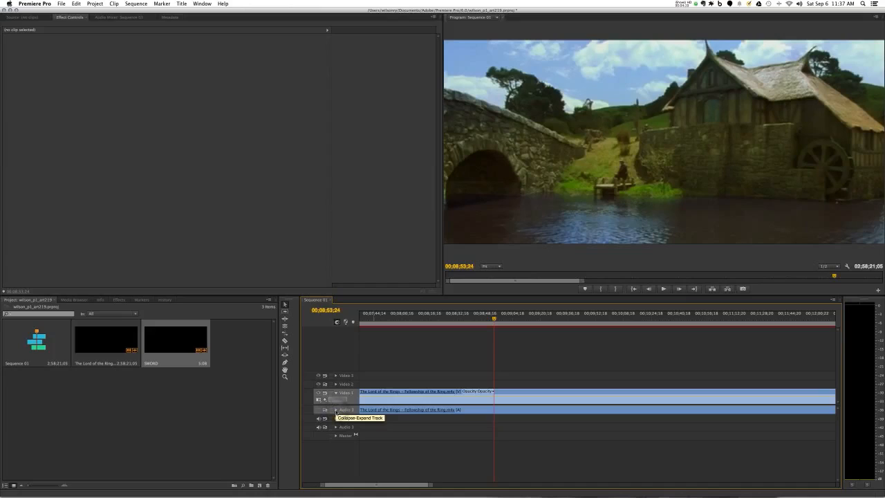
pyautogui.click(336, 411)
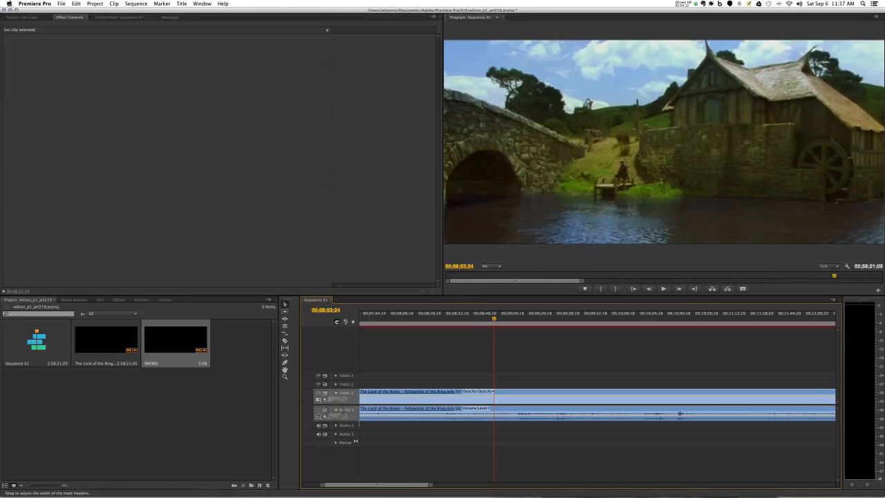
pyautogui.moveTo(357, 418); pyautogui.dragTo(357, 472)
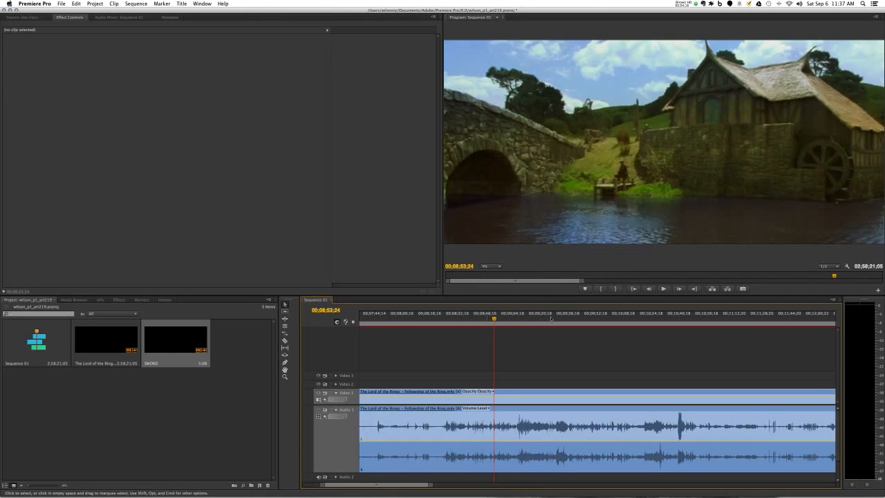
# - Scrub and play the movie between about 00;07;40 and 00;09;06 to find Gandalf's spoken line
pyautogui.moveTo(494, 320); pyautogui.dragTo(441, 320)
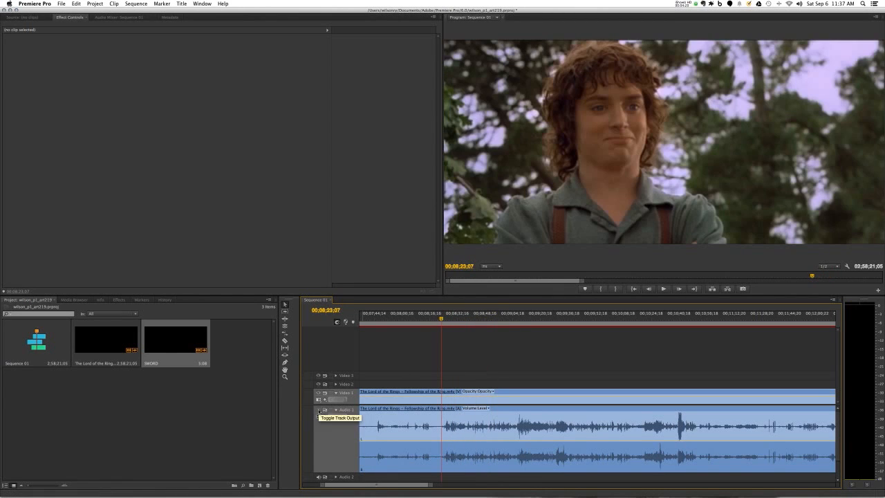
pyautogui.moveTo(441, 318); pyautogui.dragTo(514, 320)
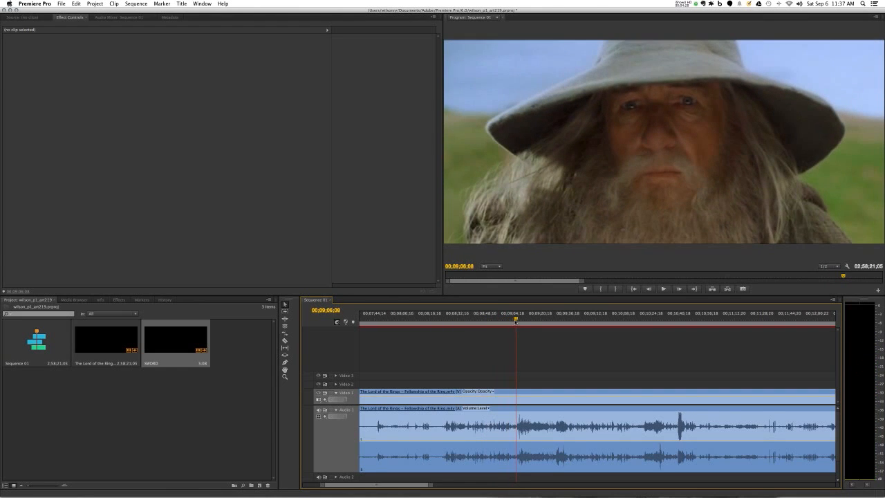
pyautogui.click(375, 316)
pyautogui.moveTo(375, 317); pyautogui.dragTo(366, 316)
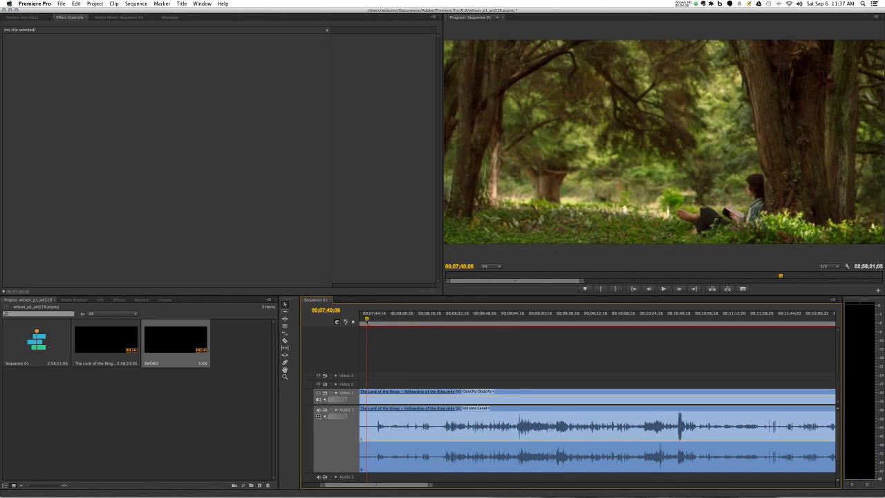
pyautogui.press('space')
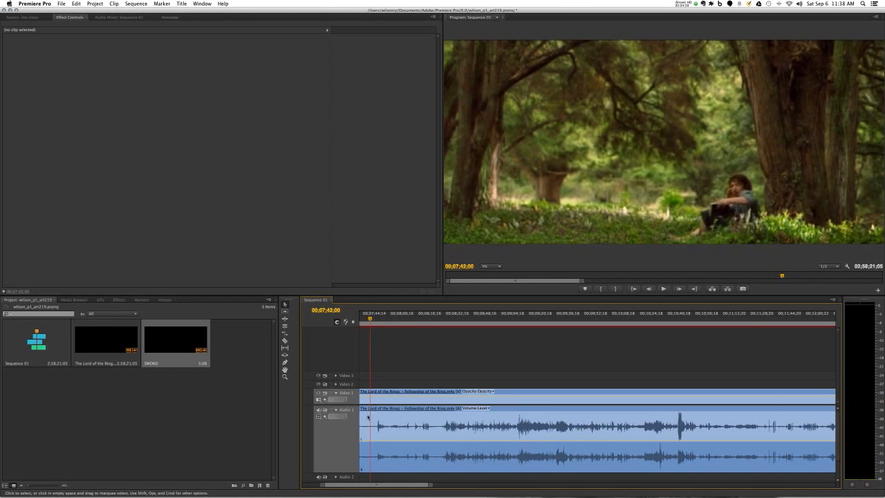
pyautogui.moveTo(371, 318); pyautogui.dragTo(422, 324)
pyautogui.press('space')
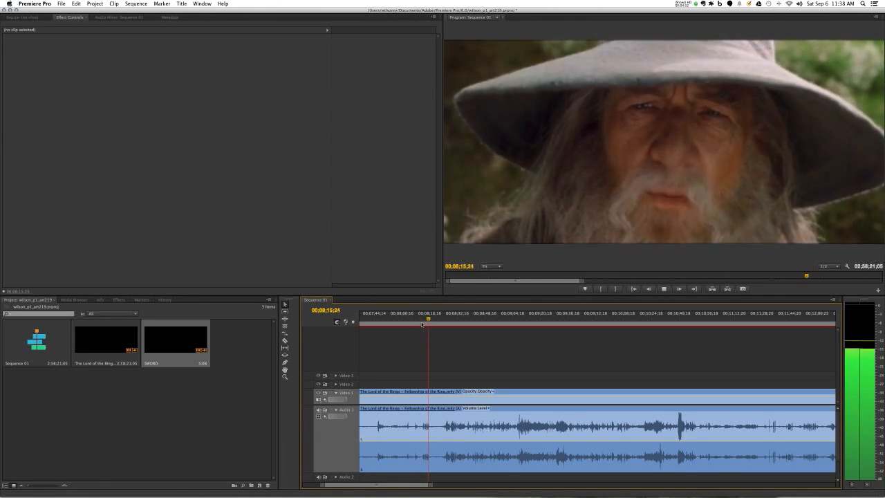
pyautogui.press('space')
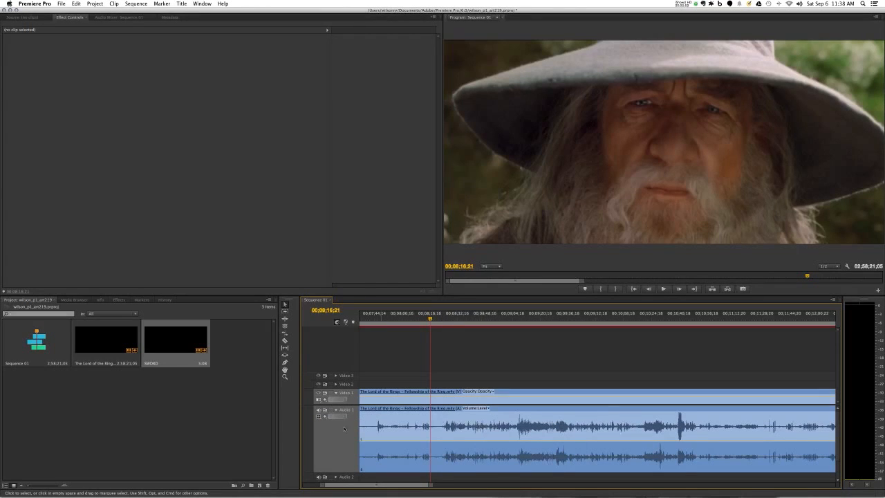
# - Split the movie clip with the Razor tool at 00;08;11;14 and 00;08;16;21, around Gandalf's spoken line
pyautogui.click(391, 420)
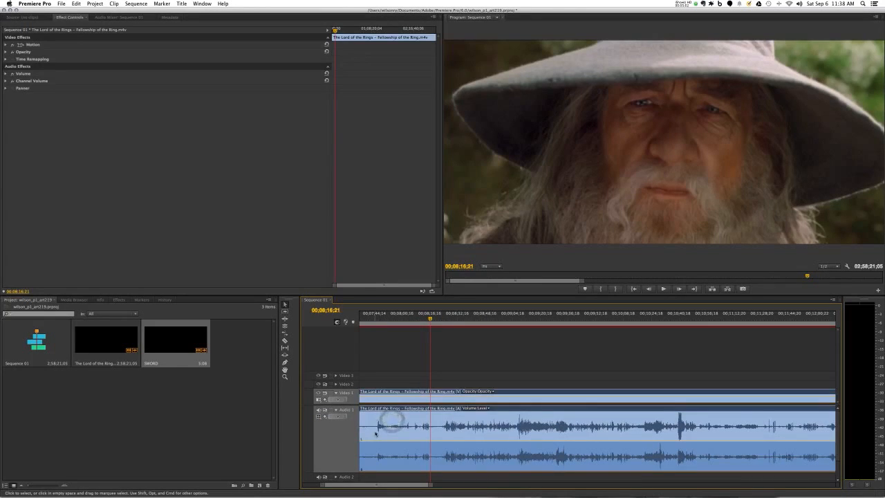
pyautogui.press('c')
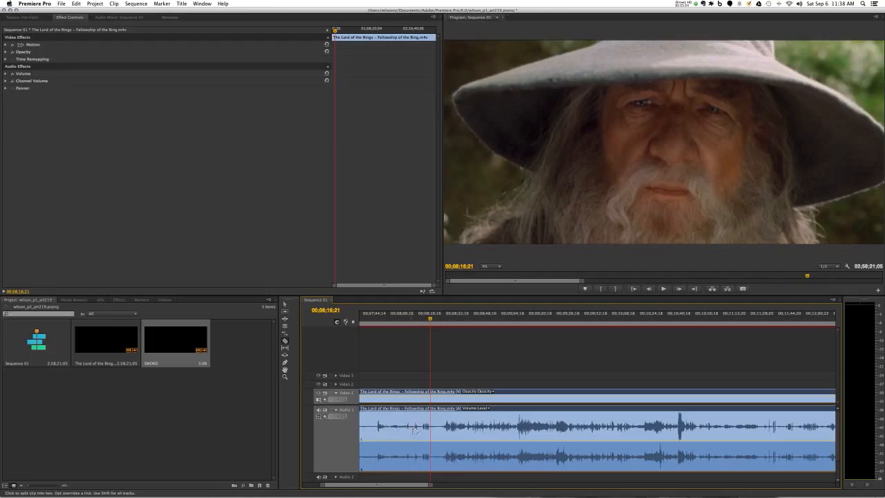
pyautogui.click(421, 427)
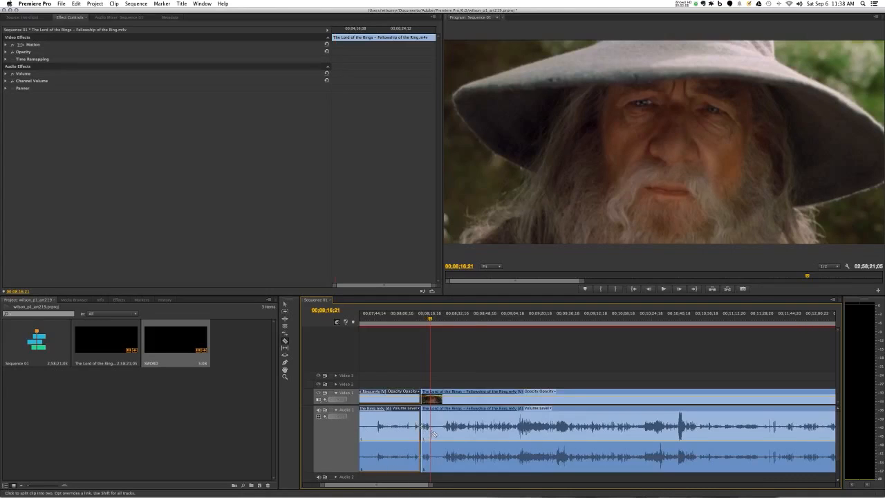
pyautogui.click(429, 427)
# - Unlink the video and audio of the short Gandalf segment and check that each part selects separately
pyautogui.press('v')
pyautogui.click(425, 423)
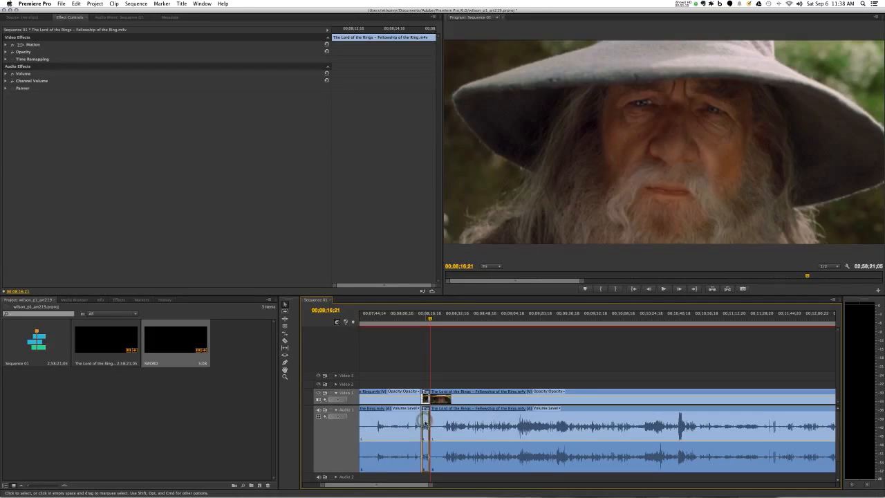
pyautogui.moveTo(423, 316); pyautogui.dragTo(425, 317)
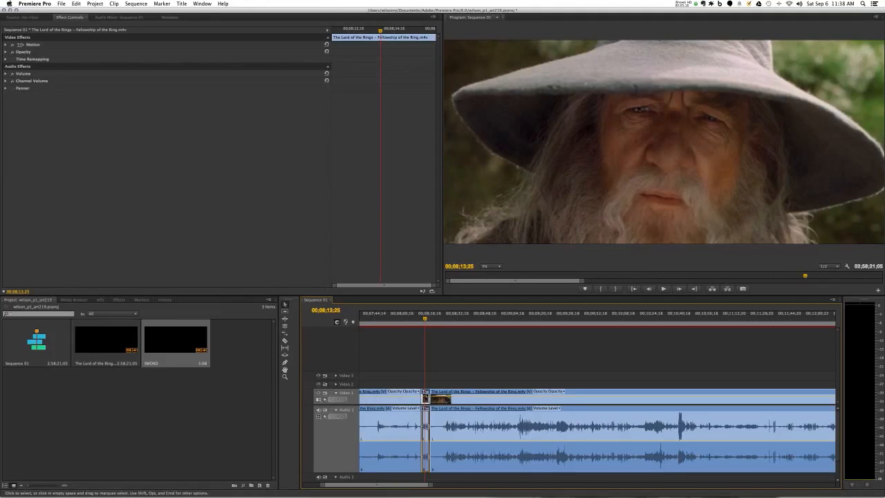
pyautogui.rightClick(425, 397)
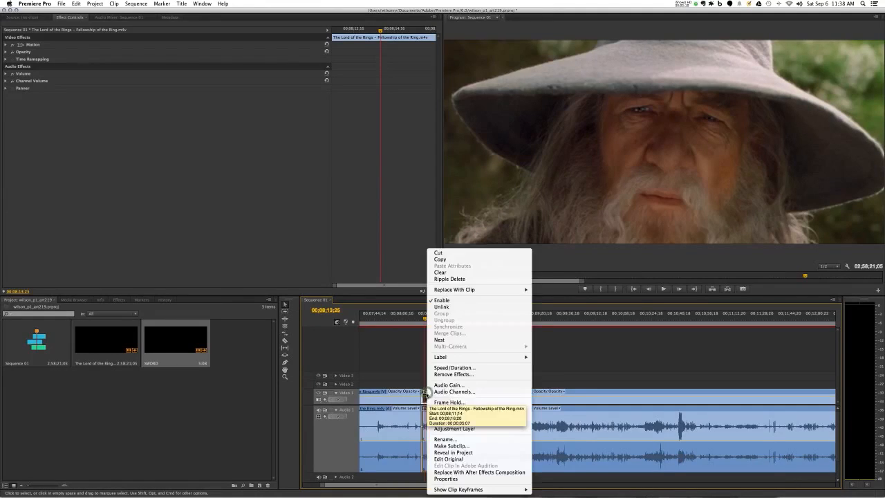
pyautogui.click(441, 307)
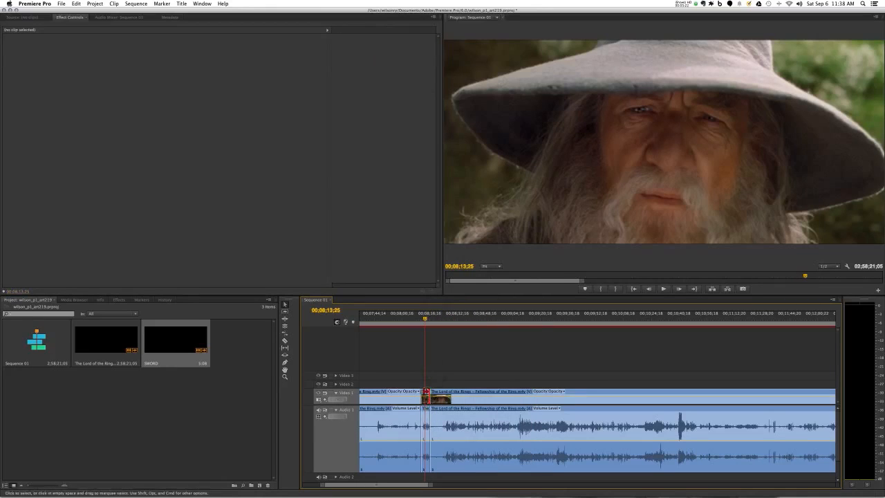
pyautogui.moveTo(428, 485); pyautogui.dragTo(385, 486)
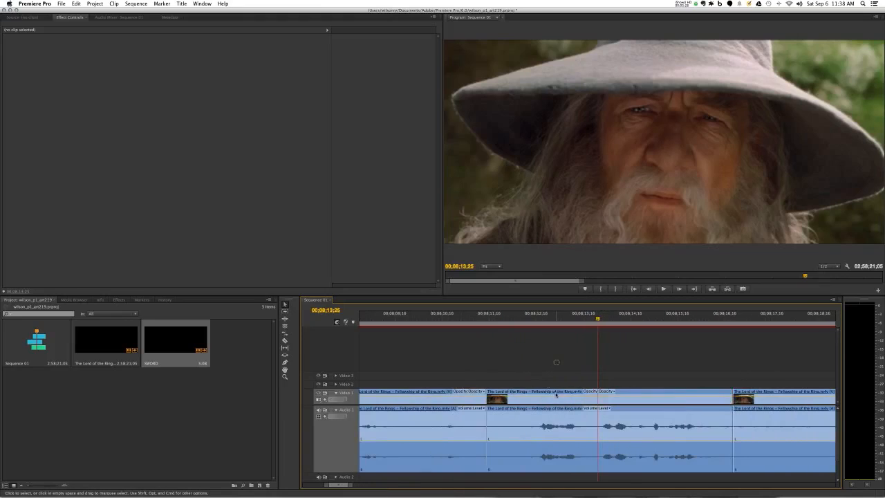
pyautogui.click(556, 393)
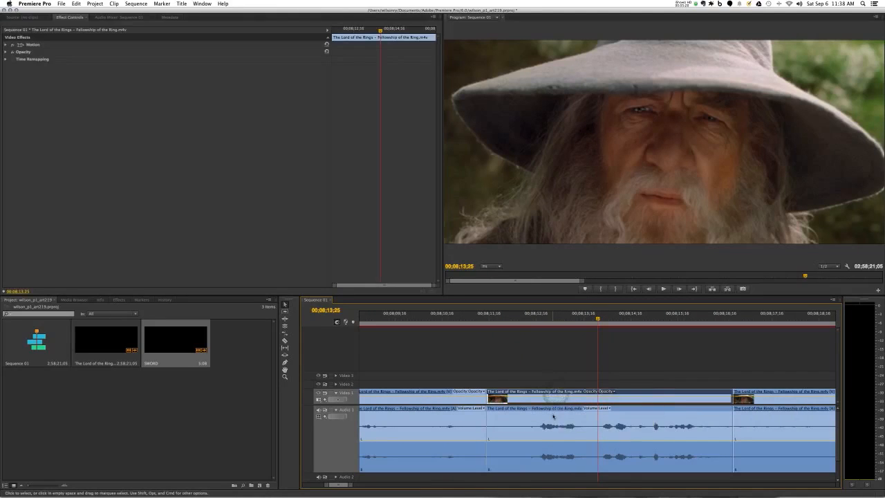
pyautogui.click(553, 416)
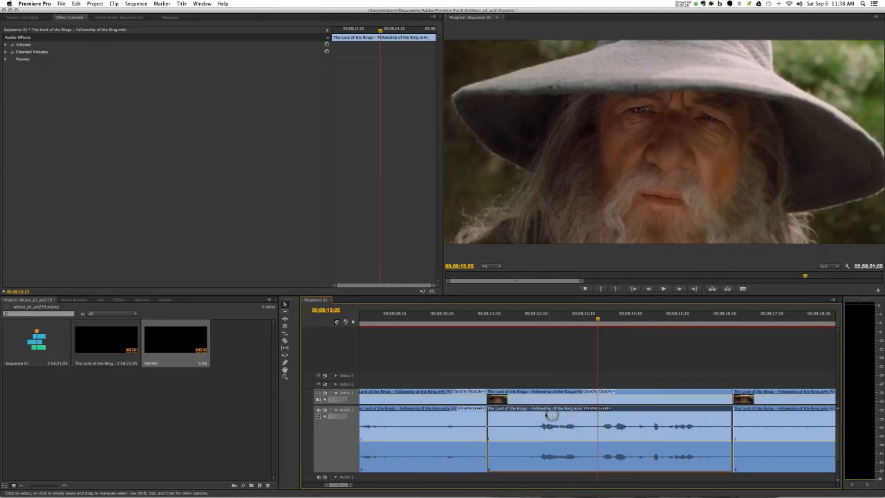
# - Delete only the video part of the unlinked Gandalf segment from the sequence
pyautogui.click(466, 393)
pyautogui.click(439, 376)
pyautogui.click(436, 393)
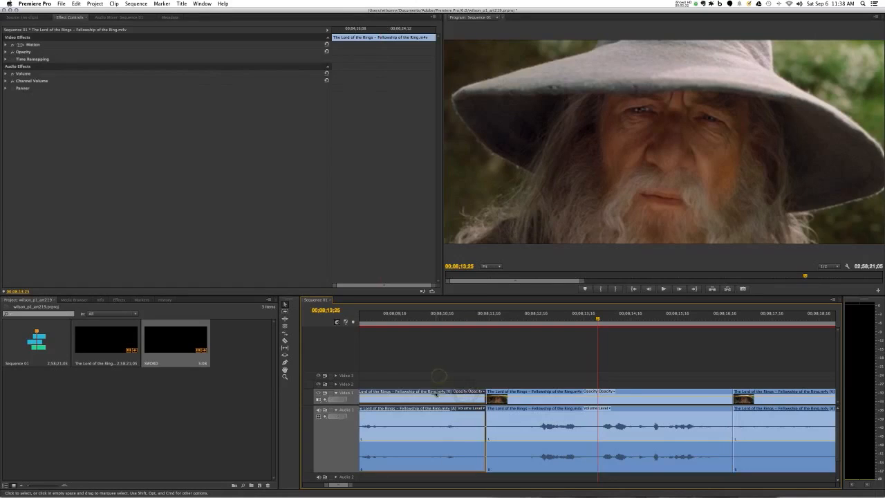
pyautogui.click(506, 397)
pyautogui.press('Delete')
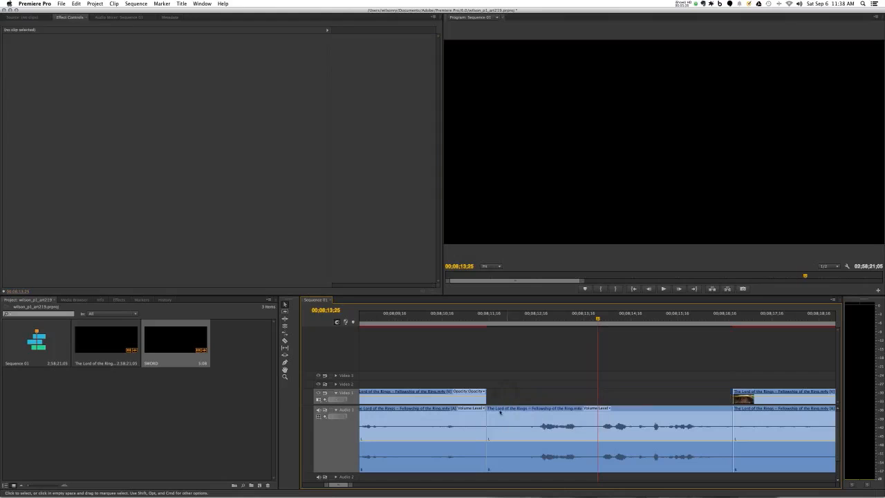
# - Add the remaining audio segment to the project as its own clip and rename it GANDELF TALKS
pyautogui.click(515, 410)
pyautogui.moveTo(394, 416); pyautogui.dragTo(226, 404)
pyautogui.click(224, 363)
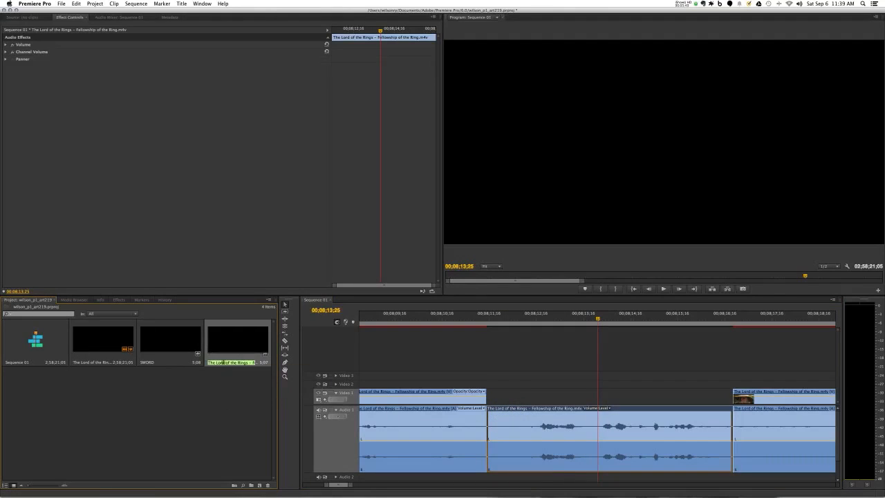
pyautogui.write('GANDELF TALKS')
pyautogui.press('Return')
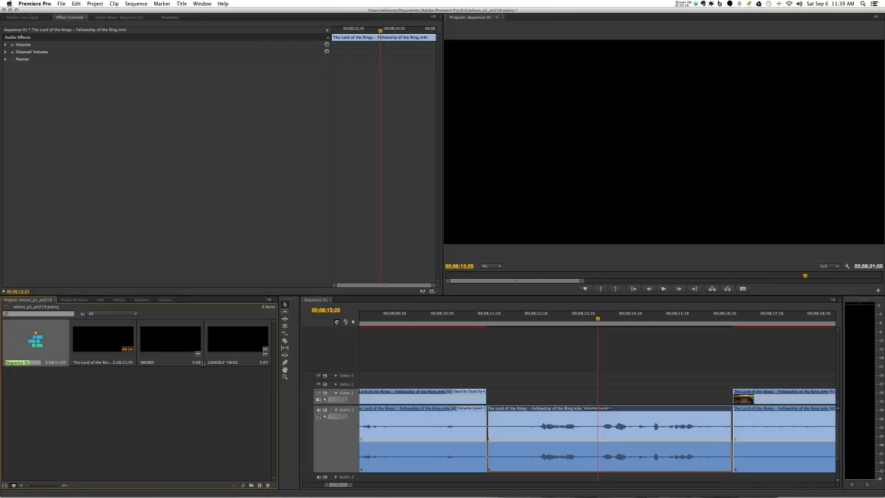
pyautogui.click(217, 342)
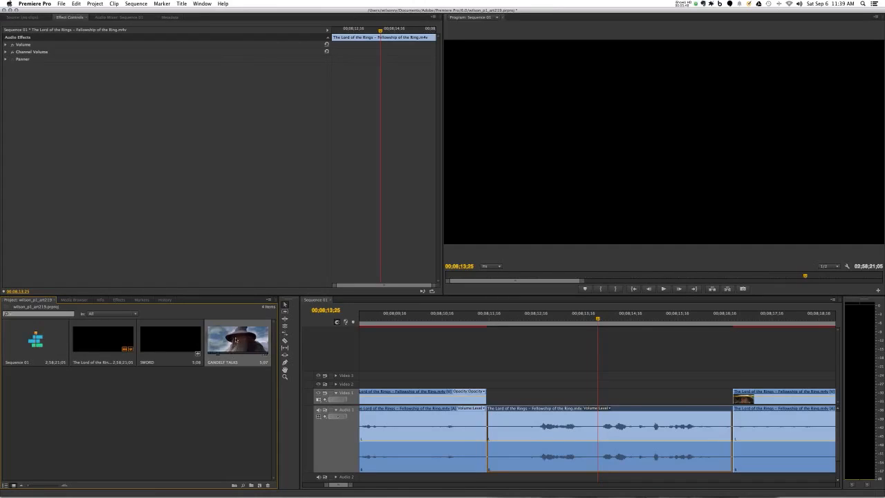
pyautogui.click(240, 376)
pyautogui.click(528, 415)
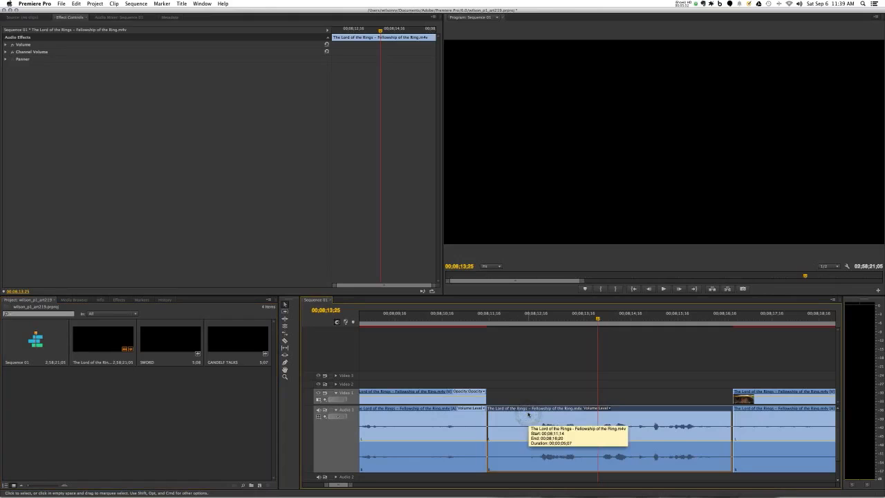
# - Move the playhead to the two hobbits at 00;58;25;27 and split the movie clip there with the Razor tool
pyautogui.moveTo(349, 486); pyautogui.dragTo(454, 485)
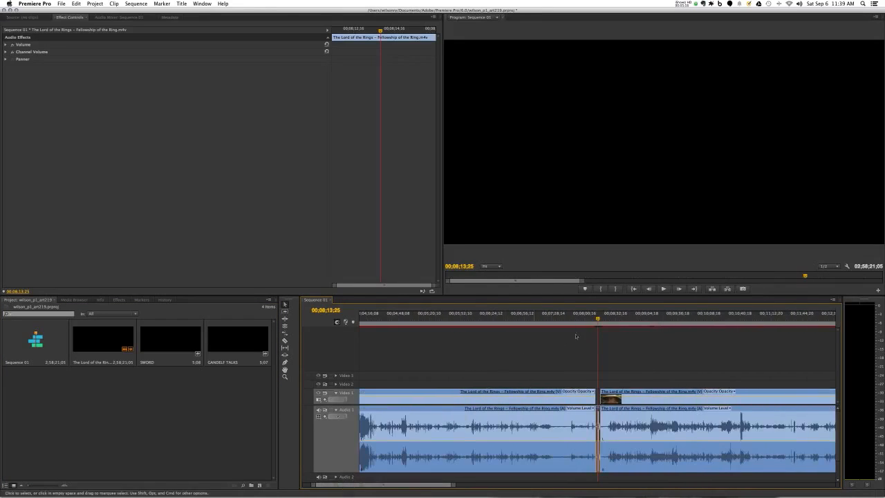
pyautogui.moveTo(598, 317); pyautogui.dragTo(660, 319)
pyautogui.moveTo(432, 485); pyautogui.dragTo(540, 485)
pyautogui.moveTo(624, 316)
pyautogui.mouseDown()
pyautogui.moveTo(633, 318)
pyautogui.moveTo(622, 319)
pyautogui.mouseUp()
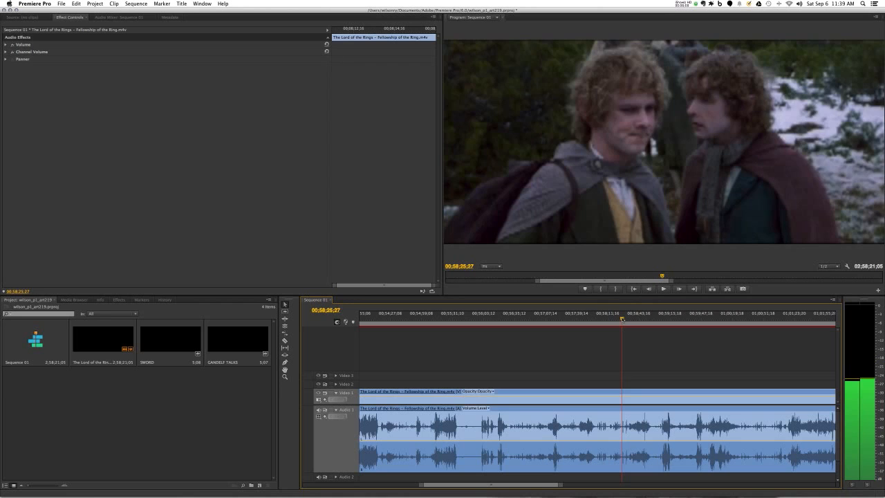
pyautogui.press('c')
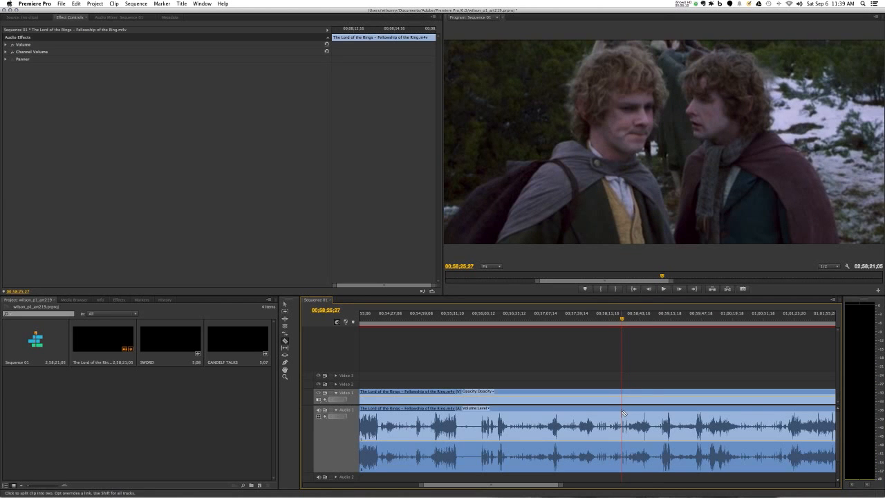
pyautogui.click(623, 413)
# - Move the playhead to the end of the hobbit shot at 00;58;33;22 and split the movie clip there with the Razor tool
pyautogui.moveTo(622, 318); pyautogui.dragTo(630, 321)
pyautogui.press('Left')
pyautogui.press('Left')
pyautogui.press('Left')
pyautogui.press('Left')
pyautogui.press('Left')
pyautogui.press('Left')
pyautogui.press('Left')
pyautogui.press('Left')
pyautogui.press('Left')
pyautogui.press('Left')
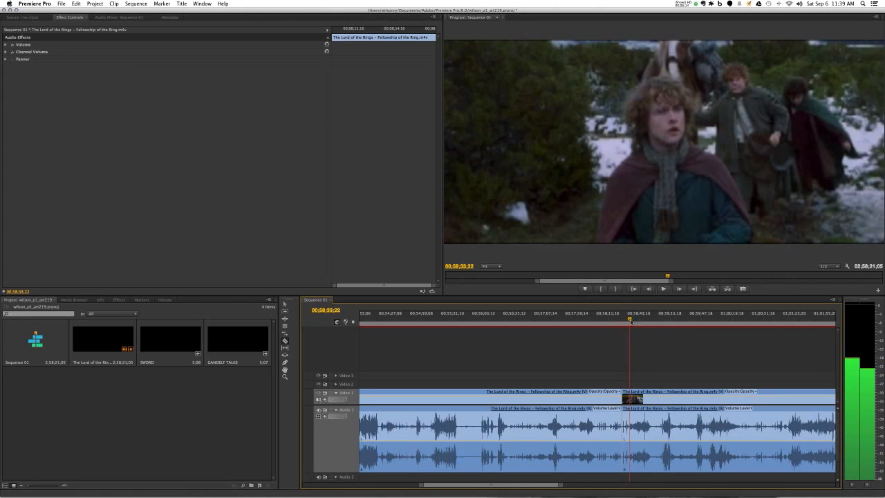
pyautogui.click(631, 413)
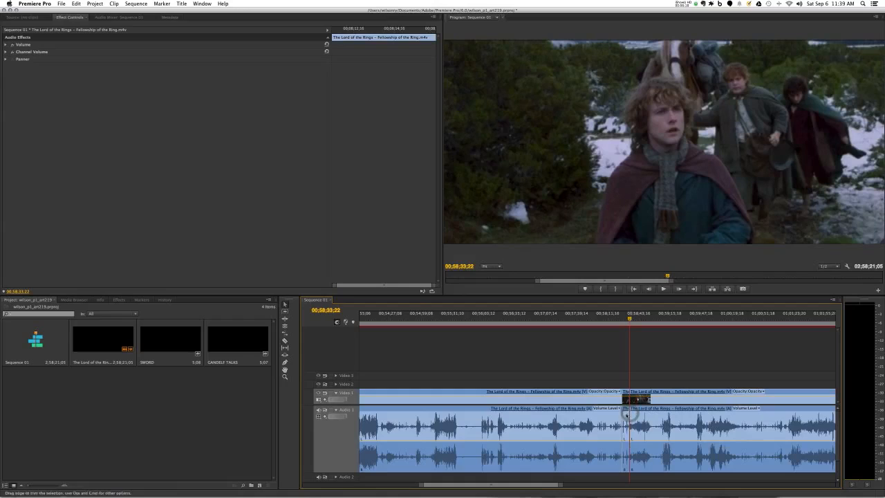
# - Add the short hobbit segment to the project as its own clip and rename it HOBBIT
pyautogui.moveTo(626, 415); pyautogui.dragTo(53, 404)
pyautogui.click(17, 409)
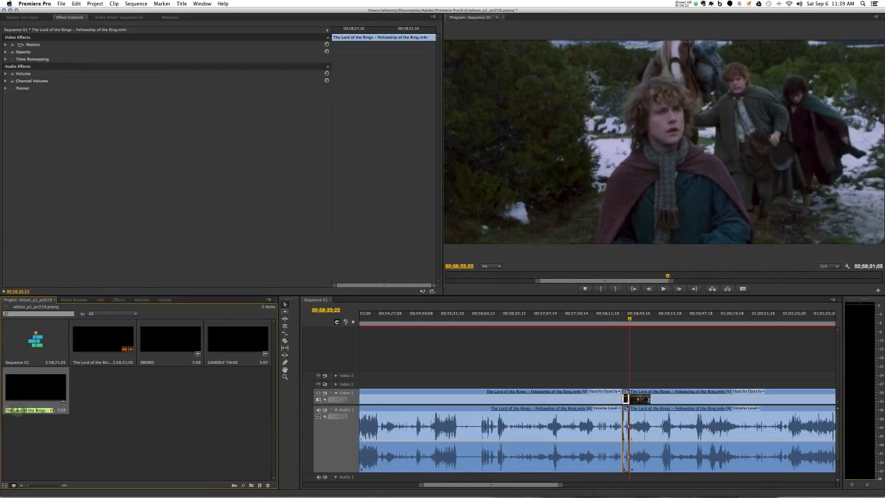
pyautogui.click(18, 409)
pyautogui.tripleClick(18, 409)
pyautogui.write('HOBBIT')
pyautogui.press('Return')
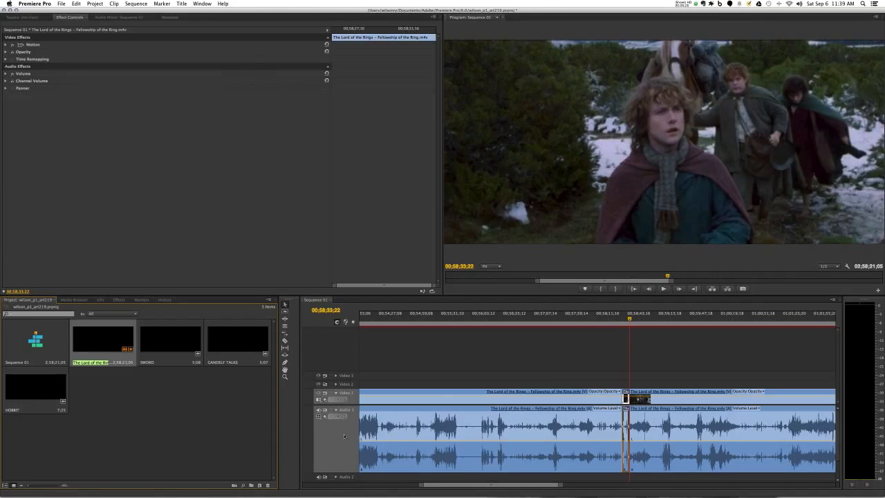
# - Delete all the movie segments from the sequence and return the playhead to the start
pyautogui.click(554, 486)
pyautogui.moveTo(554, 486)
pyautogui.mouseDown()
pyautogui.moveTo(612, 486)
pyautogui.moveTo(460, 485)
pyautogui.moveTo(592, 487)
pyautogui.moveTo(661, 477)
pyautogui.mouseUp()
pyautogui.press('Delete')
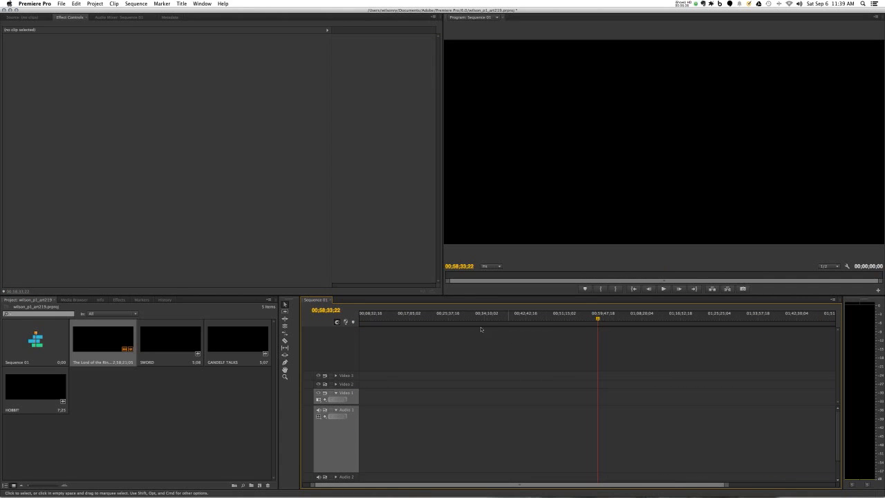
pyautogui.moveTo(403, 484); pyautogui.dragTo(397, 484)
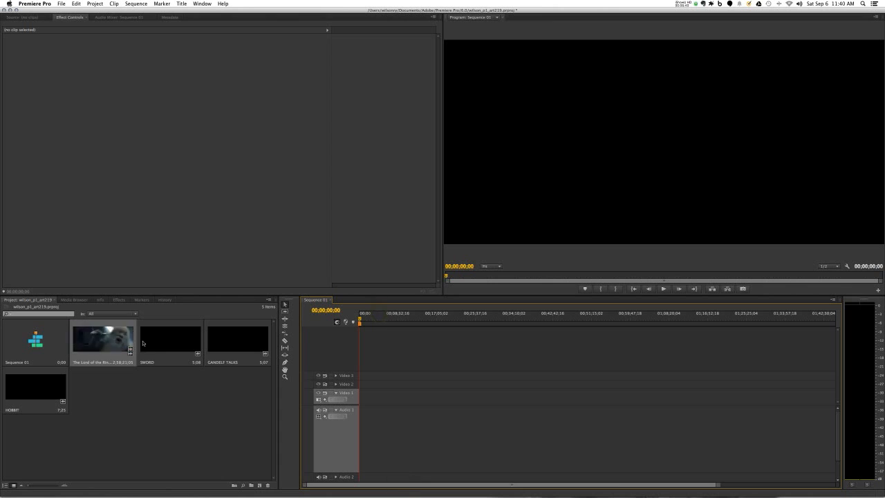
# - Place the SWORD clip at the very start of the Video 1 track, keeping the existing sequence settings
pyautogui.moveTo(163, 339); pyautogui.dragTo(389, 401)
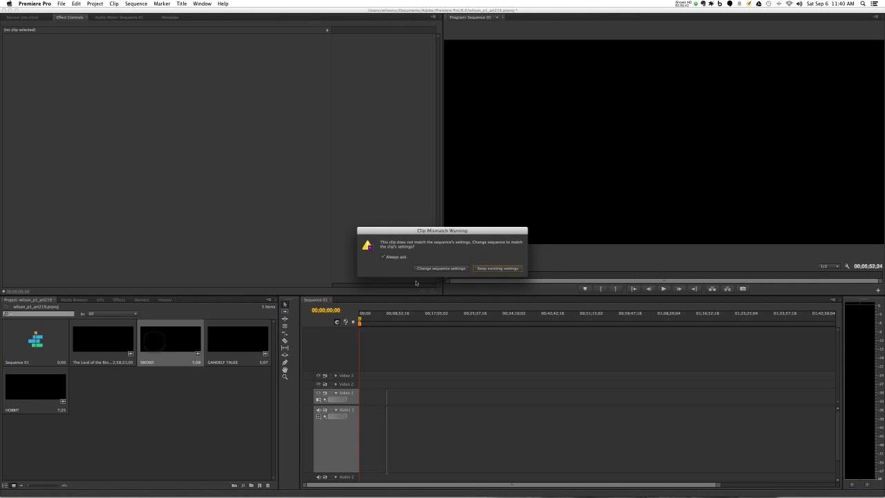
pyautogui.click(491, 269)
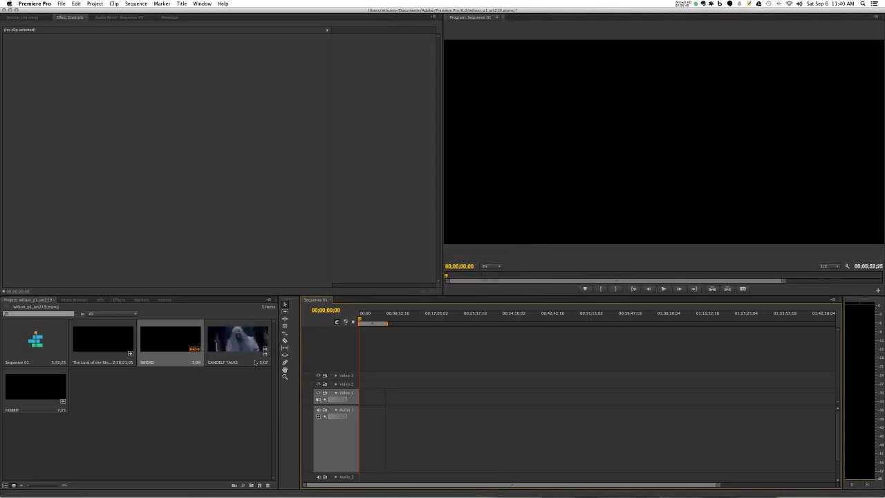
pyautogui.moveTo(719, 485); pyautogui.dragTo(539, 486)
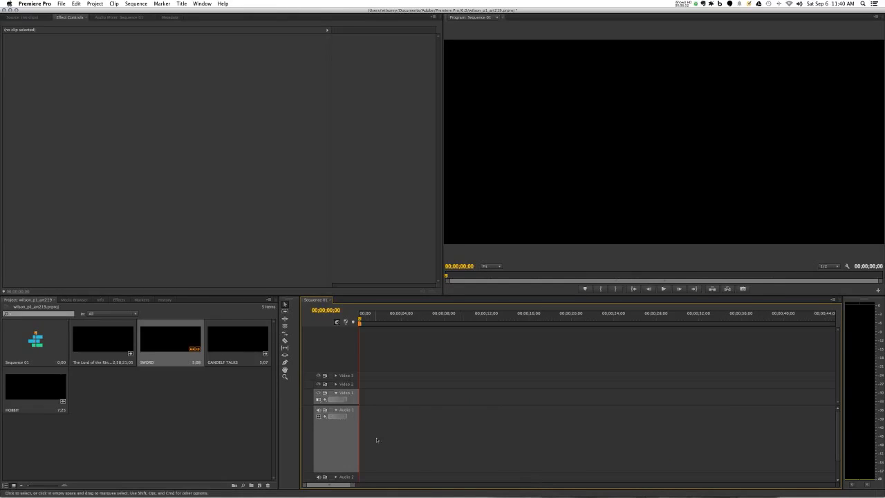
pyautogui.moveTo(170, 342); pyautogui.dragTo(361, 394)
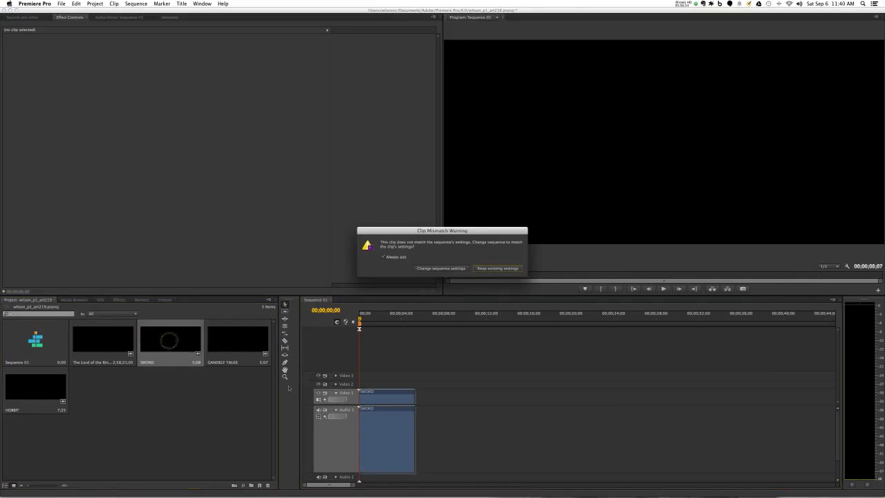
pyautogui.click(497, 269)
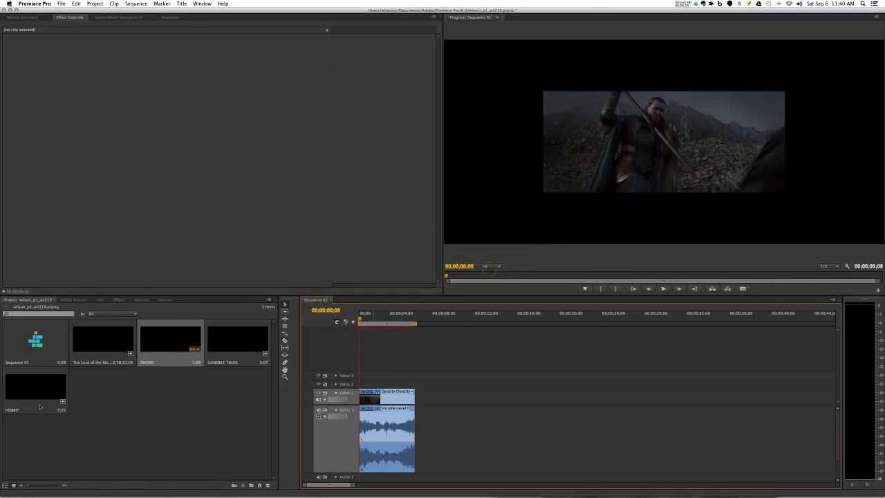
# - Add the HOBBIT clip to the sequence and rearrange the clips so HOBBIT comes first with SWORD directly after it
pyautogui.moveTo(29, 392); pyautogui.dragTo(477, 415)
pyautogui.moveTo(406, 399); pyautogui.dragTo(596, 398)
pyautogui.moveTo(506, 393); pyautogui.dragTo(394, 396)
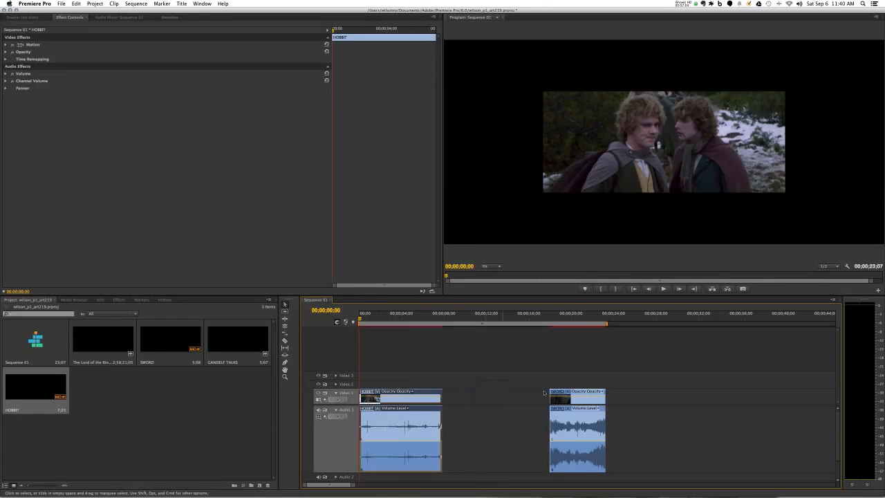
pyautogui.click(571, 393)
pyautogui.click(571, 393)
pyautogui.moveTo(571, 394); pyautogui.dragTo(457, 396)
# - Search the effects for "diss", apply Cross Dissolve between the HOBBIT and SWORD clips, and scrub through the transition
pyautogui.moveTo(425, 318)
pyautogui.mouseDown()
pyautogui.moveTo(396, 322)
pyautogui.moveTo(440, 324)
pyautogui.mouseUp()
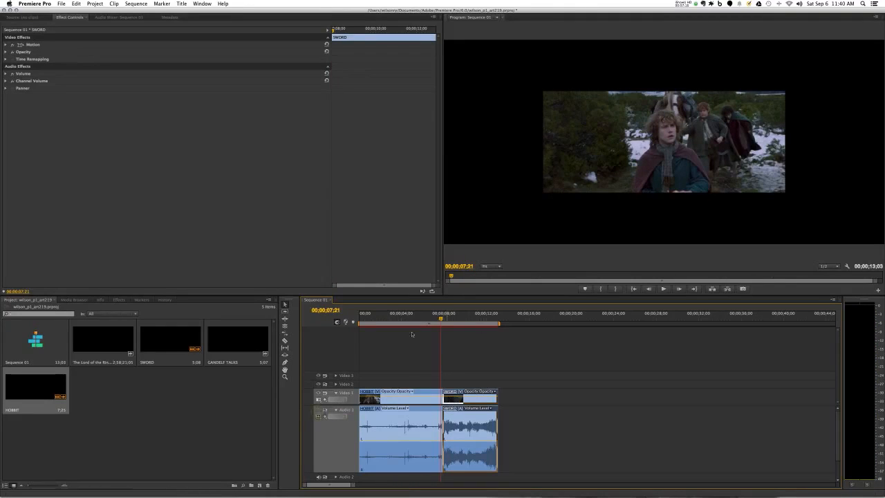
pyautogui.click(119, 300)
pyautogui.click(32, 309)
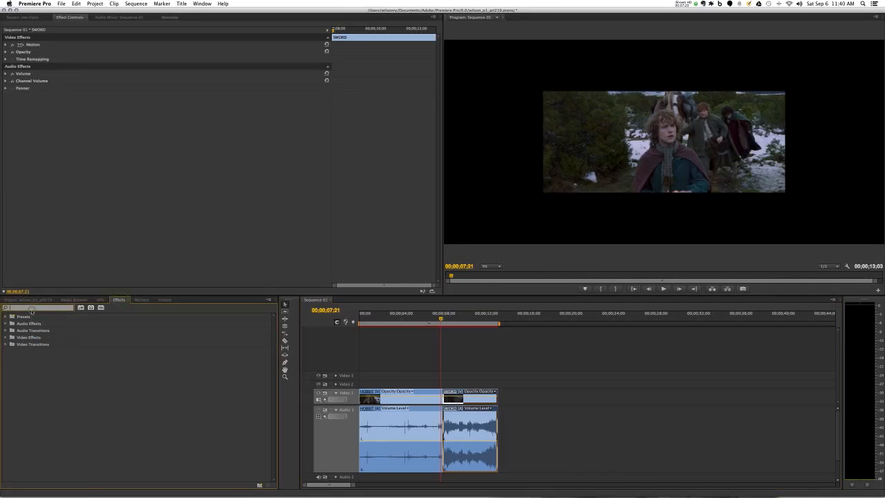
pyautogui.write('diss')
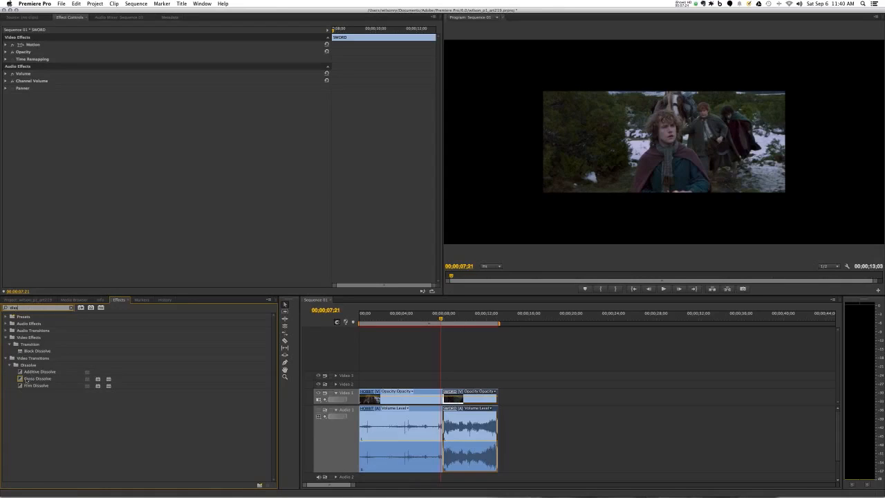
pyautogui.moveTo(26, 378); pyautogui.dragTo(446, 398)
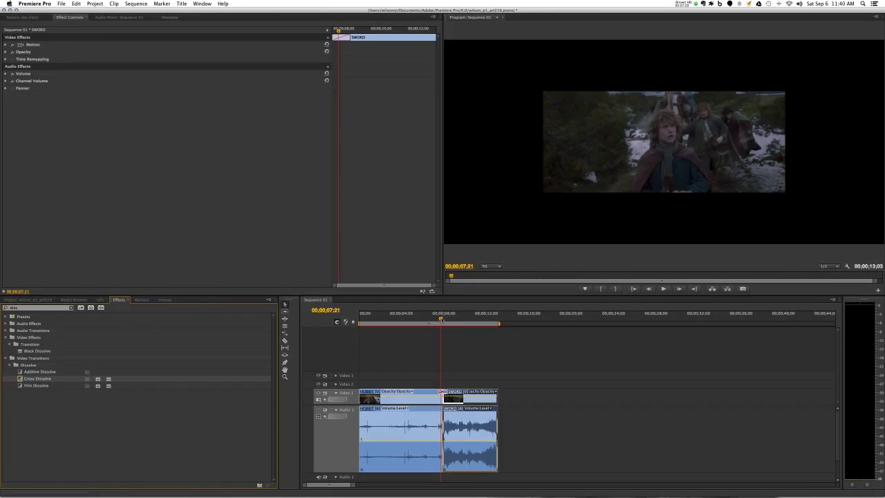
pyautogui.moveTo(441, 320); pyautogui.dragTo(455, 321)
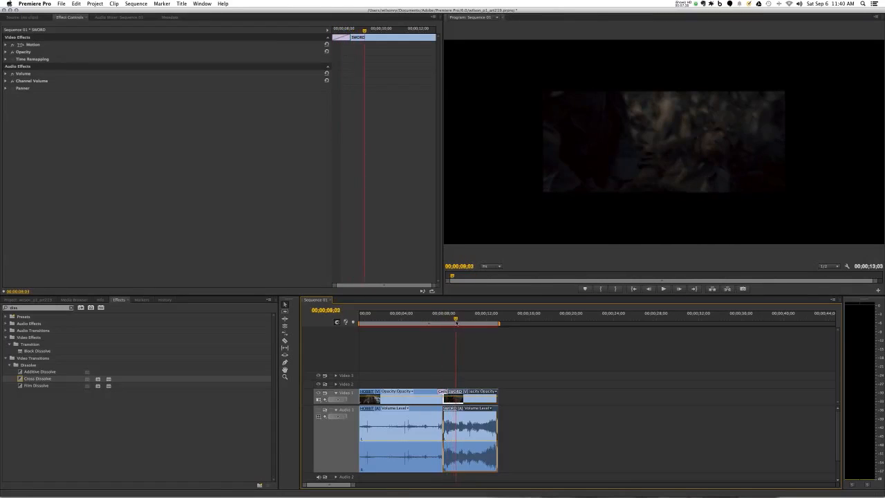
# - Shift the HOBBIT and SWORD clips together along the timeline so HOBBIT starts at 00;00;03;00
pyautogui.press('Home')
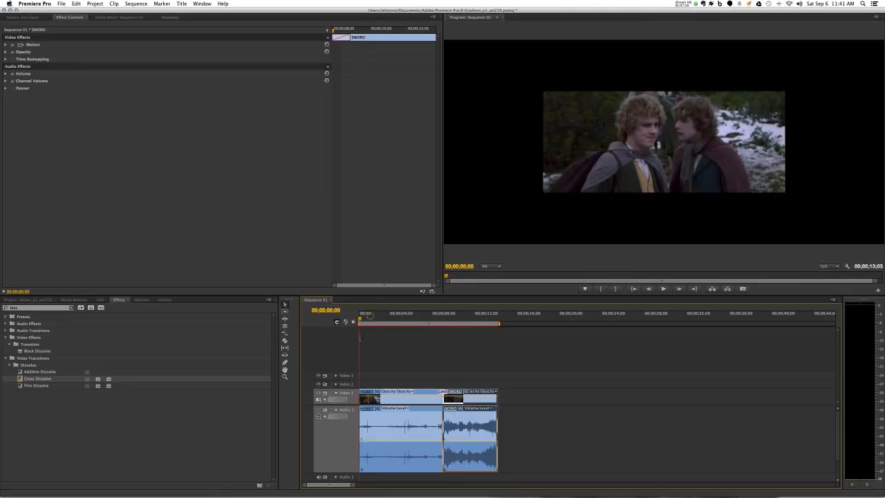
pyautogui.moveTo(388, 380); pyautogui.dragTo(504, 408)
pyautogui.moveTo(380, 397); pyautogui.dragTo(397, 396)
pyautogui.press('space')
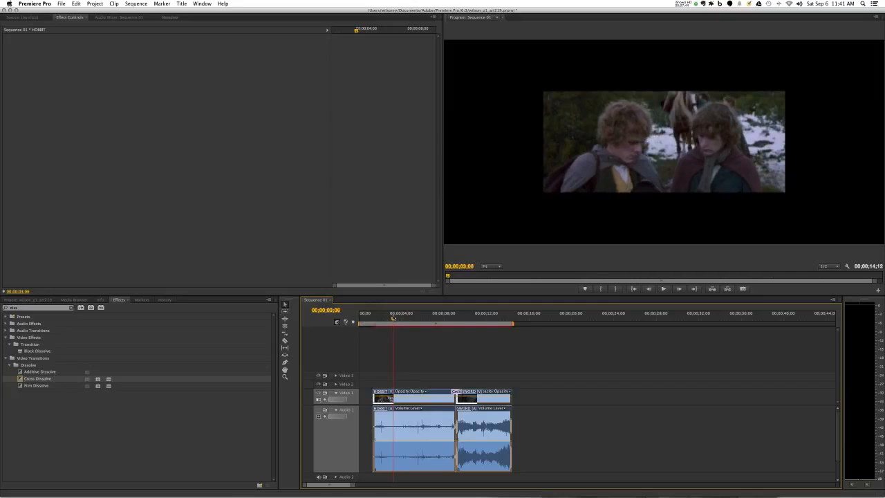
pyautogui.press('space')
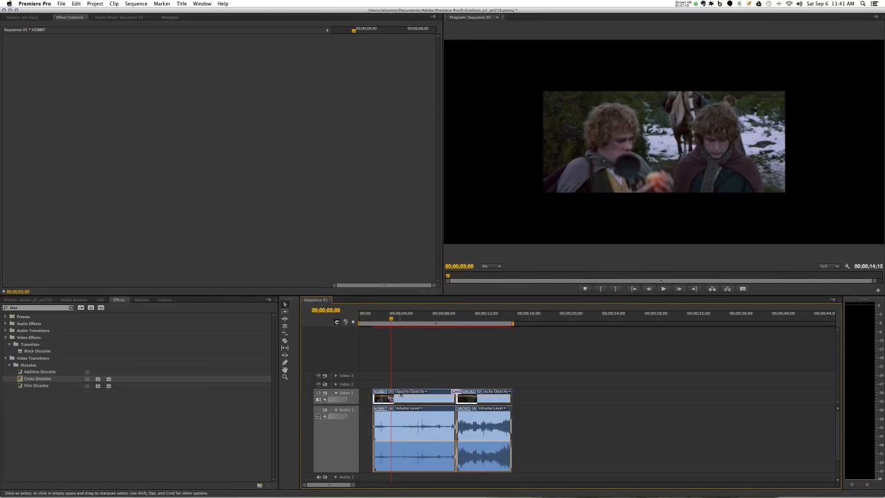
pyautogui.click(401, 393)
pyautogui.click(413, 392)
pyautogui.moveTo(433, 394); pyautogui.dragTo(452, 395)
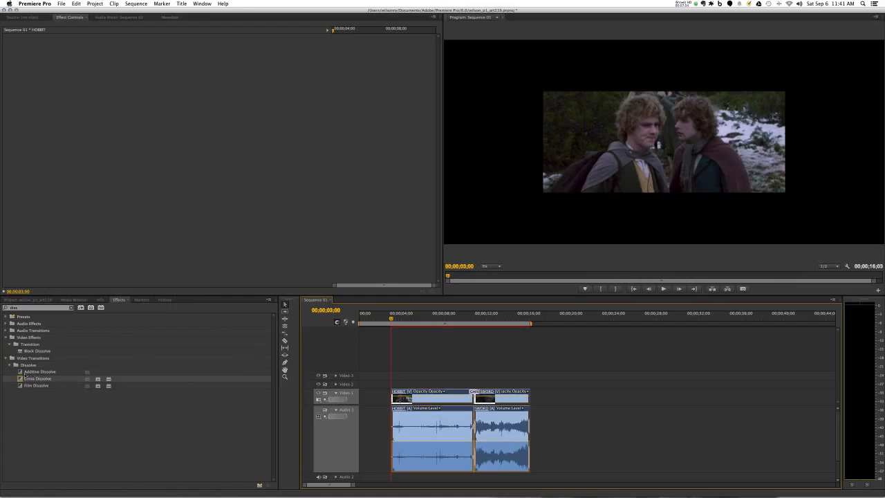
# - Apply Cross Dissolve to the start of the HOBBIT clip and scrub through the fade-in
pyautogui.moveTo(28, 378); pyautogui.dragTo(395, 396)
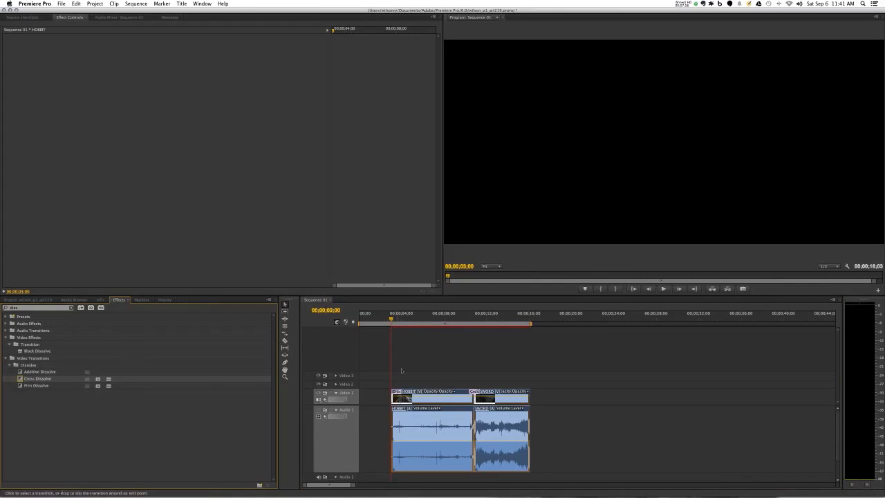
pyautogui.click(395, 319)
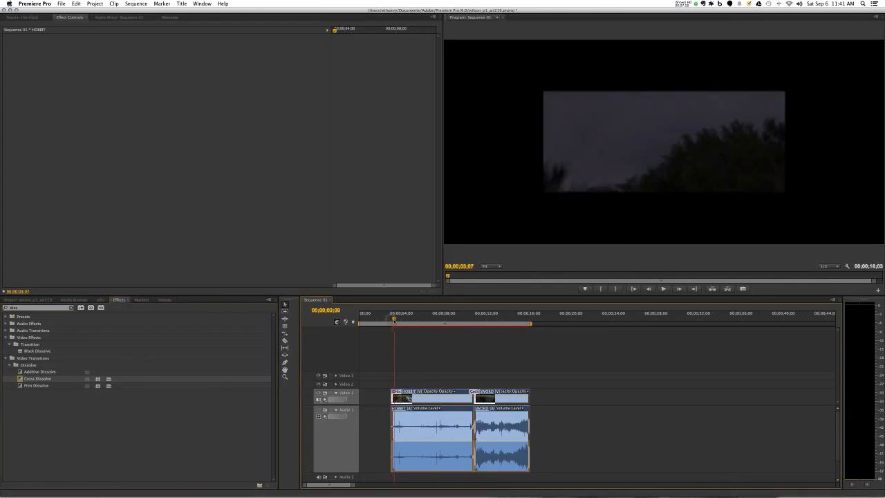
pyautogui.moveTo(395, 320); pyautogui.dragTo(411, 342)
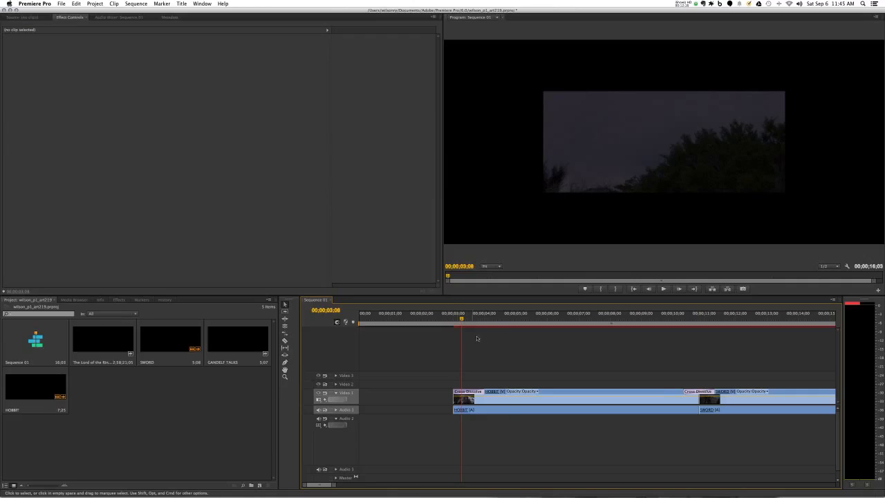
# - Play the sequence and step the playhead to 00;00;07;23, where the apple hits the hobbit's head
pyautogui.press('space')
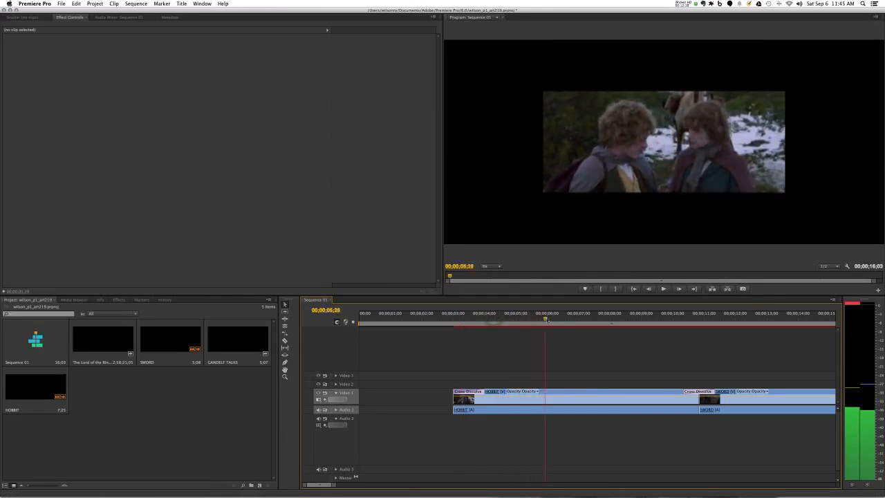
pyautogui.moveTo(609, 321); pyautogui.dragTo(608, 323)
pyautogui.press('Left')
pyautogui.press('Left')
pyautogui.press('Right')
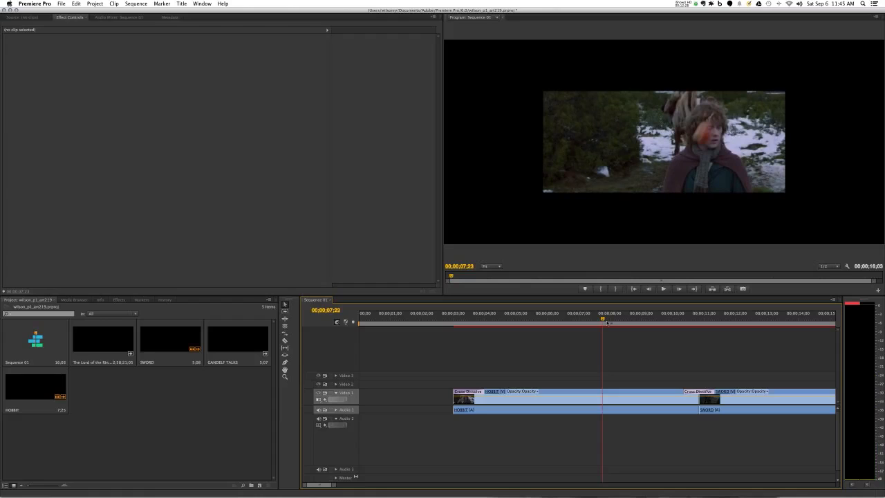
# - Import the cartoon-boing WAV sound file from the Downloads folder into the project
pyautogui.click(62, 4)
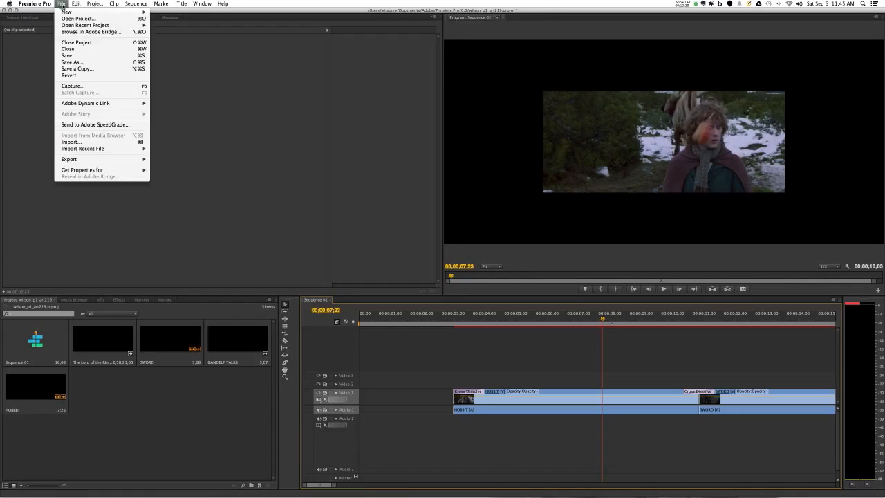
pyautogui.click(72, 142)
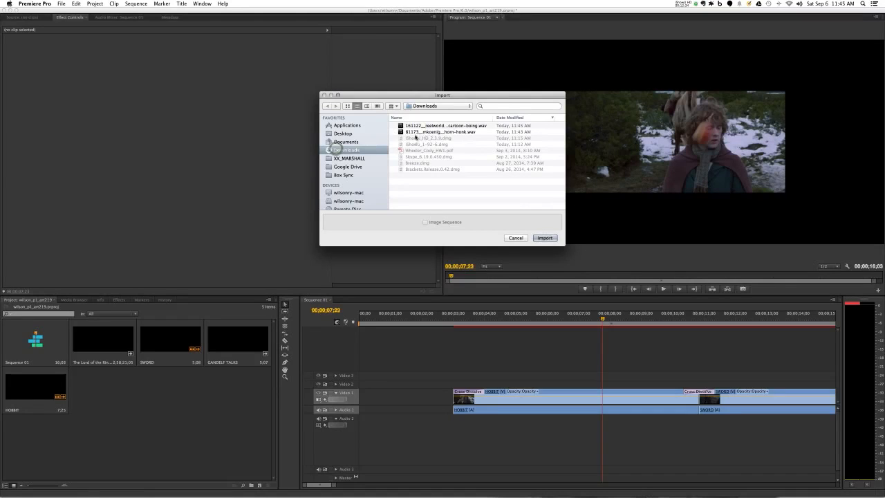
pyautogui.click(454, 126)
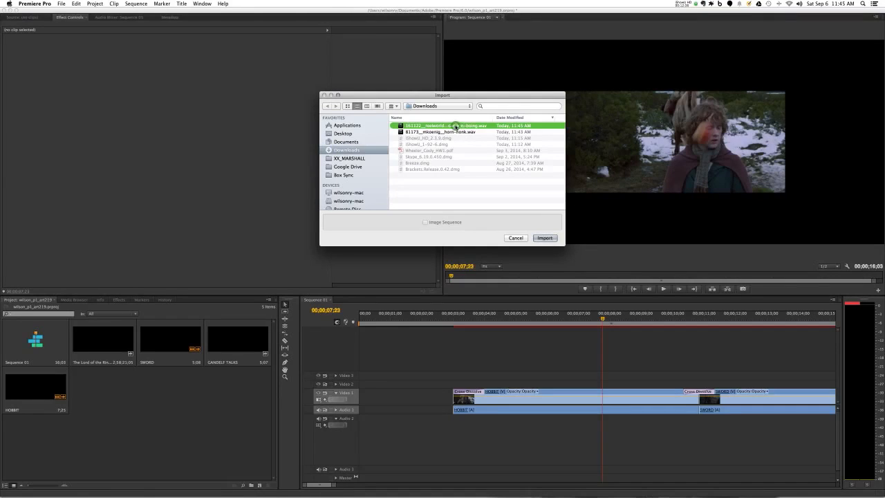
pyautogui.click(545, 237)
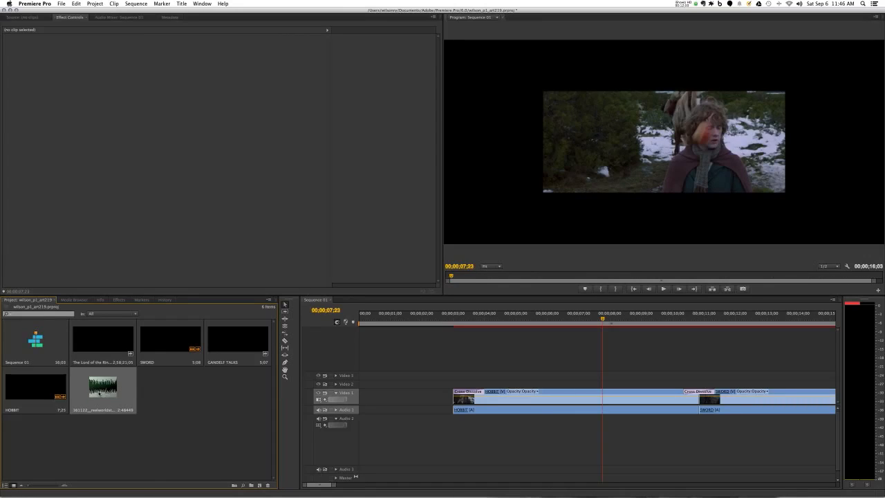
# - Place the cartoon-boing sound on the Audio 2 track and align its start with the apple hit at 00;00;07;22
pyautogui.moveTo(103, 387); pyautogui.dragTo(585, 440)
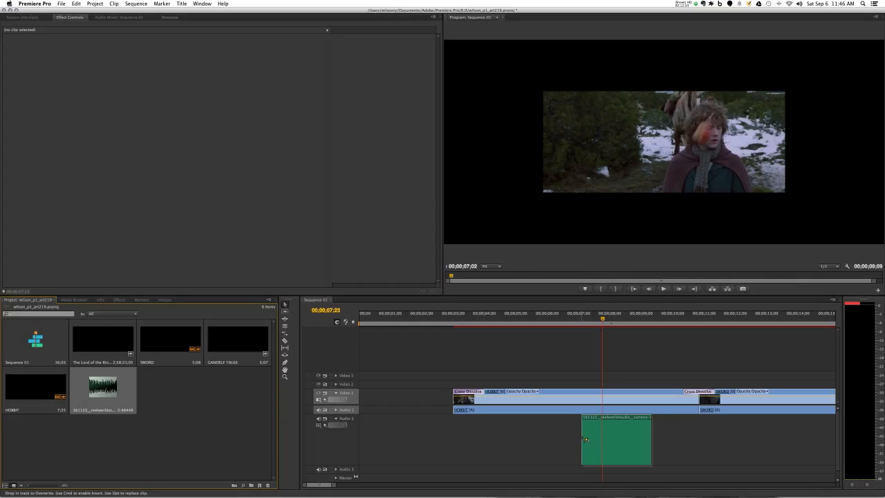
pyautogui.moveTo(585, 440); pyautogui.dragTo(607, 428)
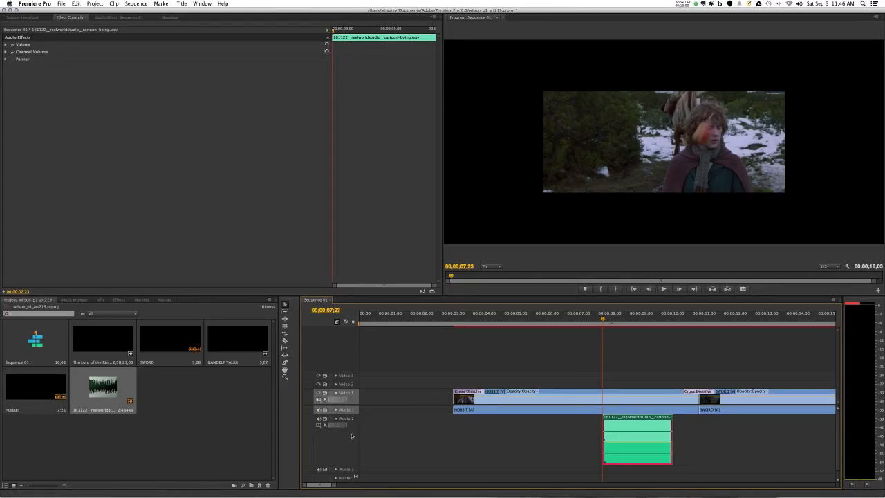
pyautogui.click(352, 425)
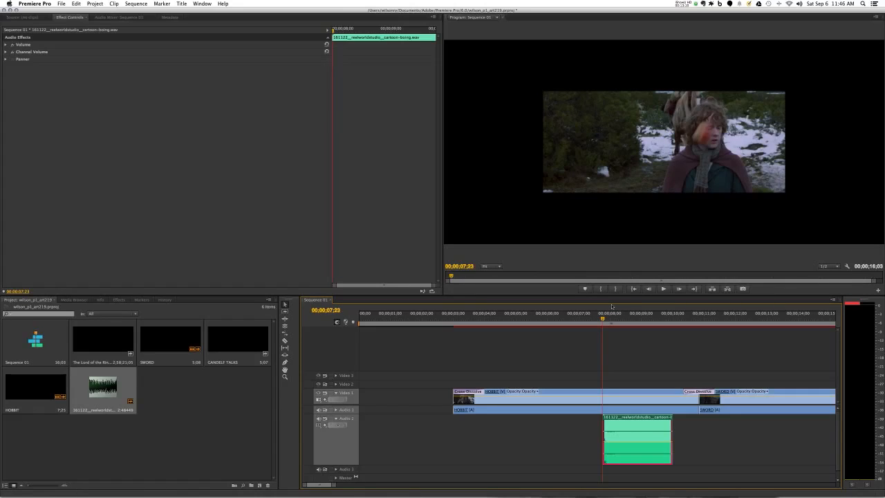
pyautogui.press('Left')
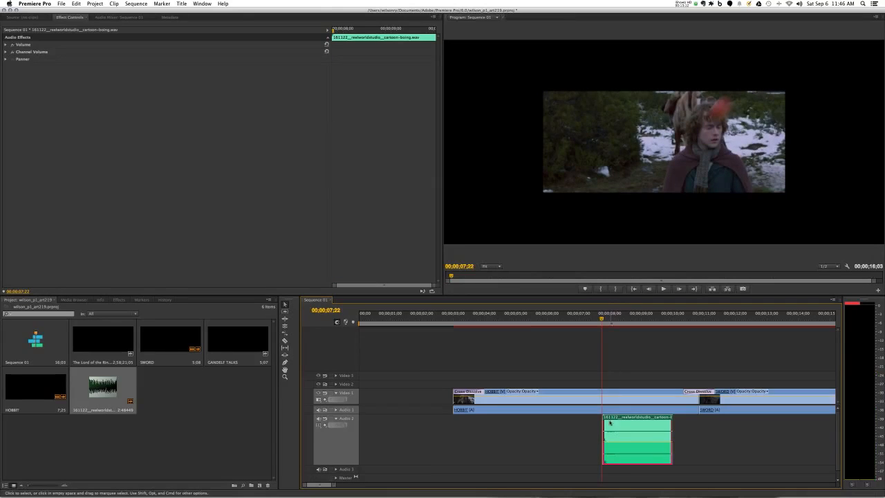
pyautogui.moveTo(609, 423)
pyautogui.mouseDown()
pyautogui.moveTo(691, 421)
pyautogui.moveTo(611, 419)
pyautogui.mouseUp()
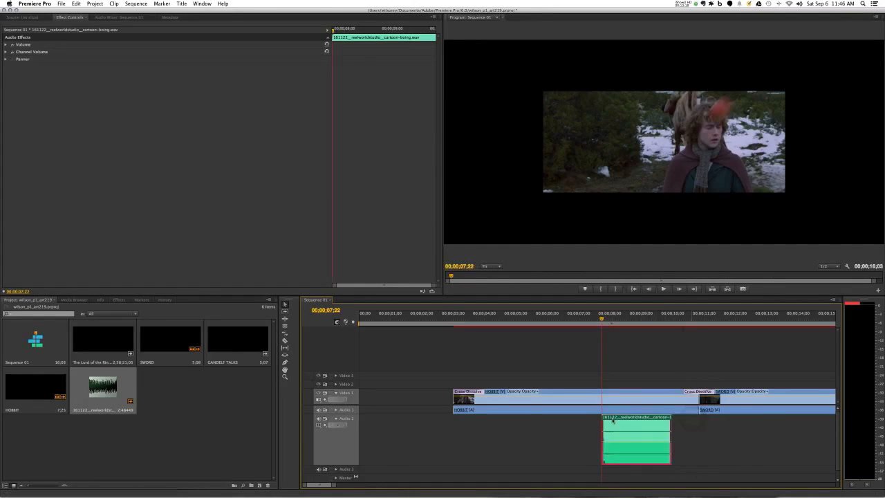
# - Play the sequence twice from just before the apple hit to check the cartoon-boing sound's sync
pyautogui.click(582, 318)
pyautogui.press('space')
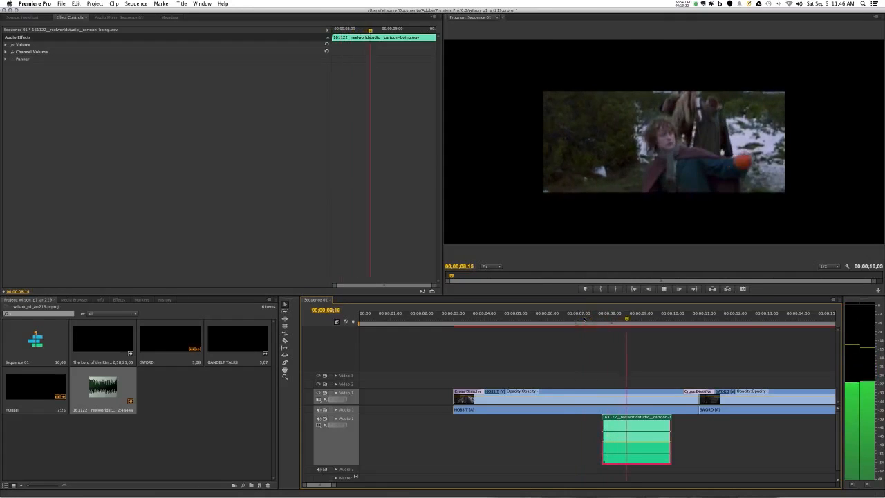
pyautogui.press('space')
pyautogui.click(590, 319)
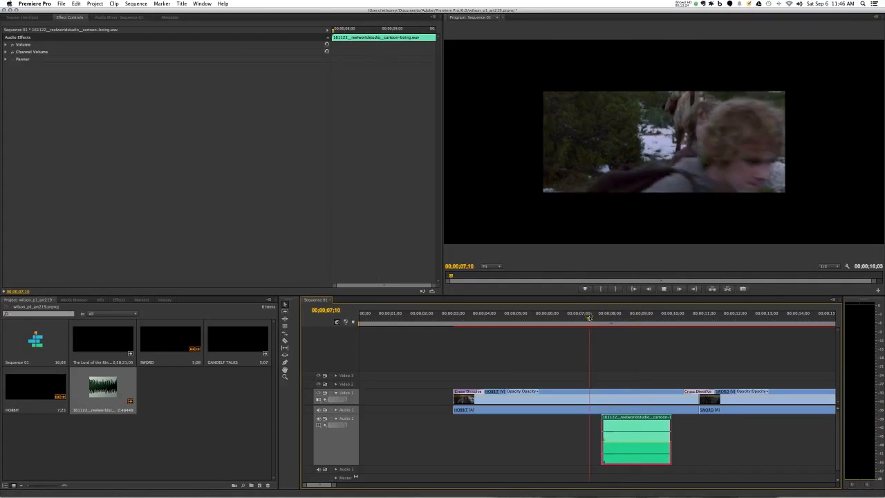
pyautogui.press('space')
pyautogui.press('space')
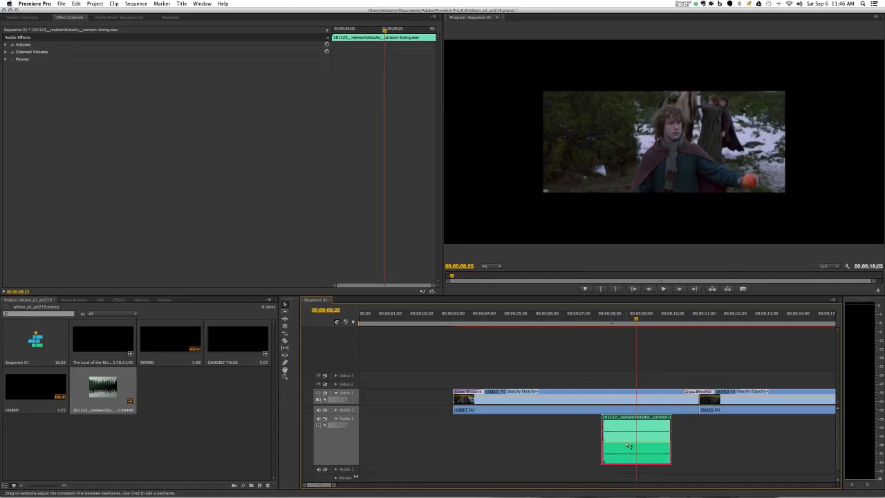
# - Raise the volume level of the cartoon-boing clip on Audio 2 and play back the apple hit
pyautogui.moveTo(626, 442); pyautogui.dragTo(626, 432)
pyautogui.moveTo(628, 443); pyautogui.dragTo(628, 443)
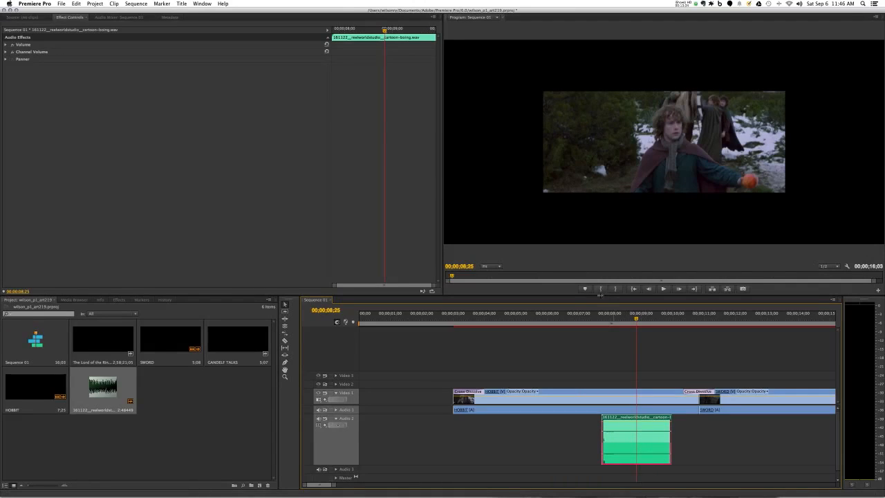
pyautogui.click(592, 318)
pyautogui.press('space')
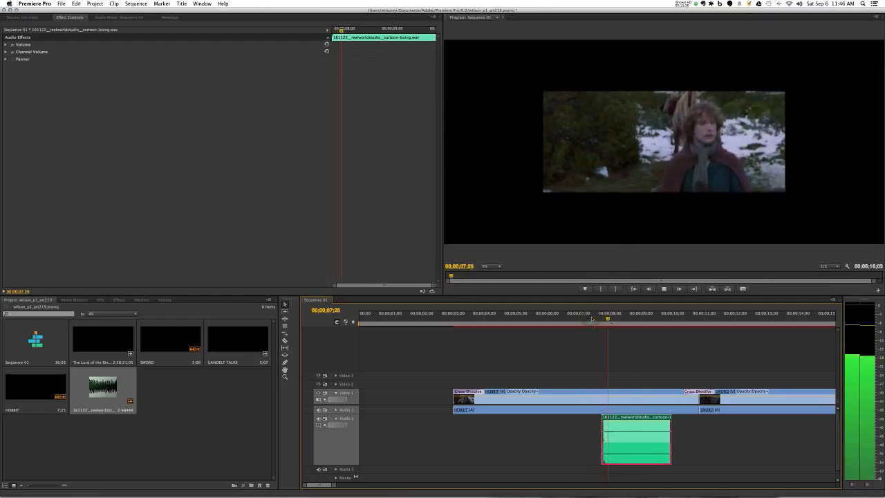
pyautogui.press('space')
# - Play from the cartoon-boing sound through the cross dissolve into the SWORD clip to check the audio and transition
pyautogui.moveTo(614, 426); pyautogui.dragTo(618, 424)
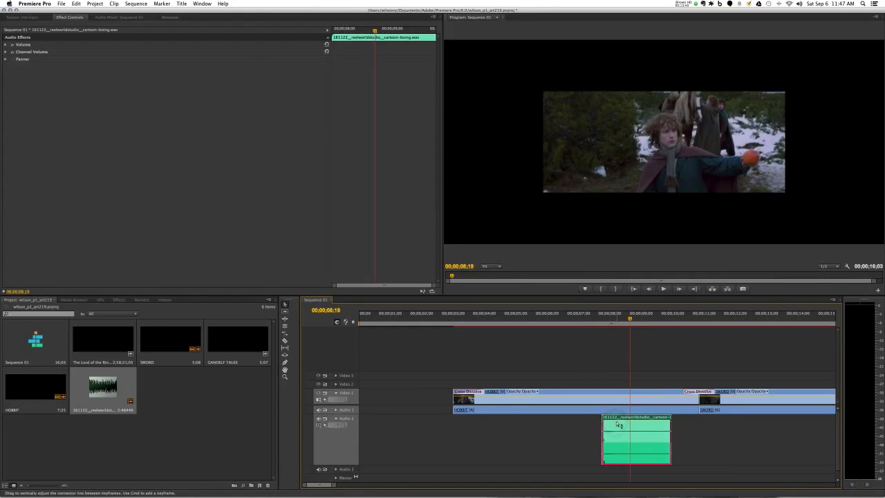
pyautogui.click(616, 422)
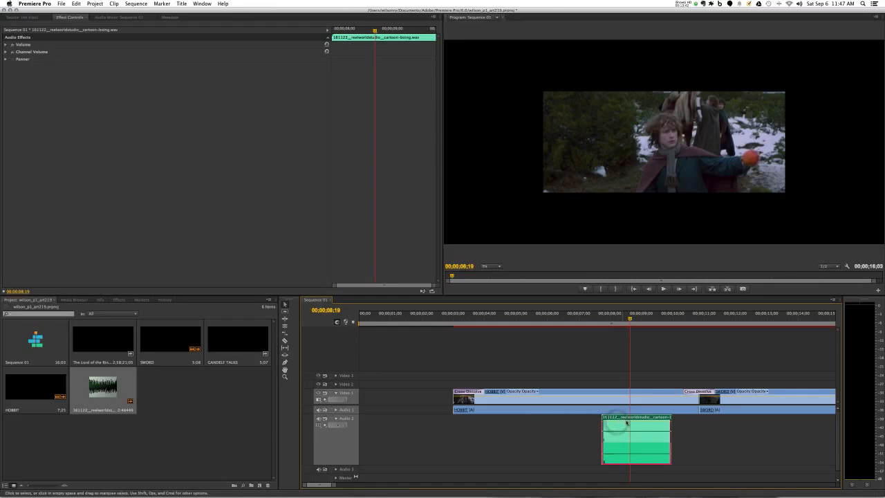
pyautogui.click(638, 424)
pyautogui.press('space')
pyautogui.click(598, 320)
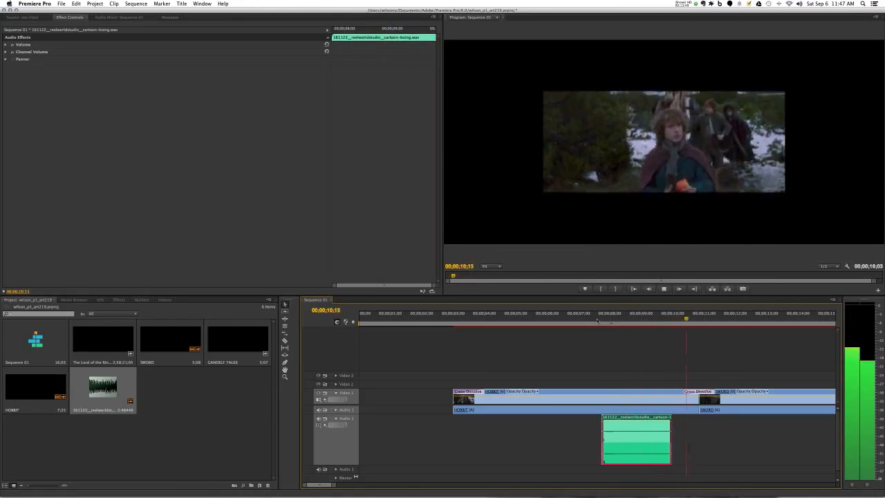
pyautogui.press('space')
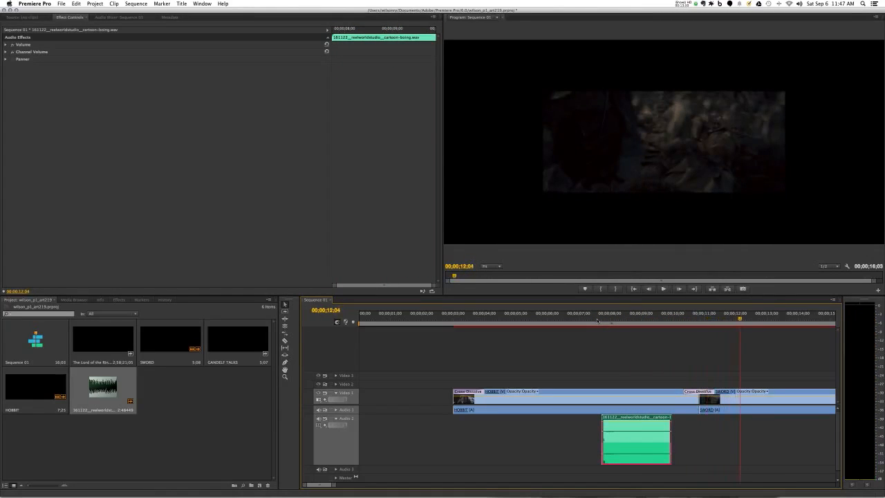
# - Find the Gaussian Blur video effect by searching for "blur" and apply it to the HOBBIT clip
pyautogui.moveTo(622, 320); pyautogui.dragTo(561, 320)
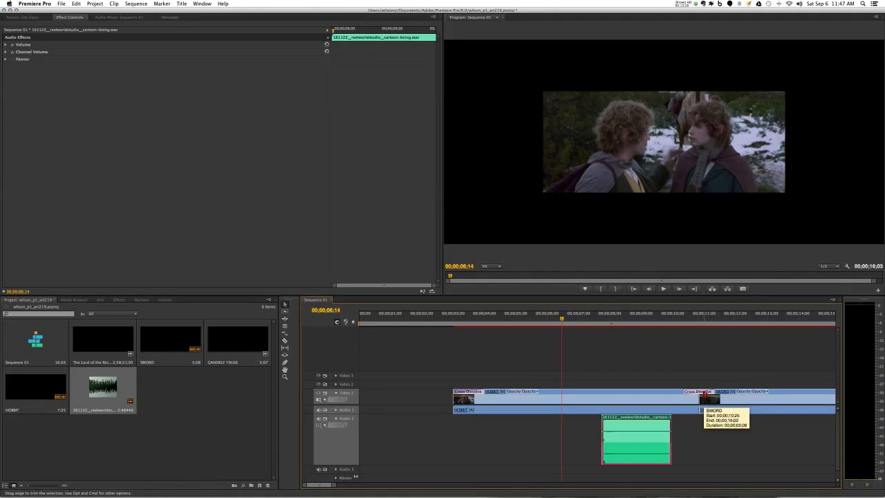
pyautogui.moveTo(563, 320)
pyautogui.mouseDown()
pyautogui.moveTo(466, 323)
pyautogui.moveTo(568, 323)
pyautogui.mouseUp()
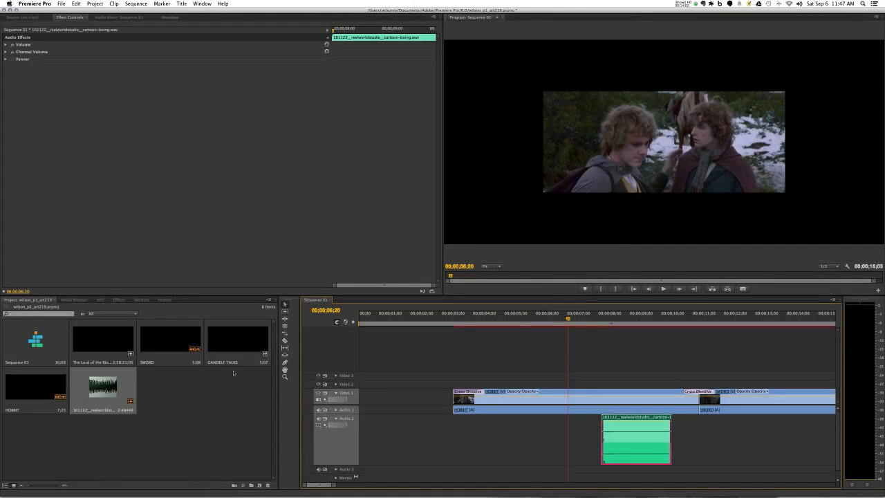
pyautogui.click(120, 300)
pyautogui.click(38, 309)
pyautogui.write('blur')
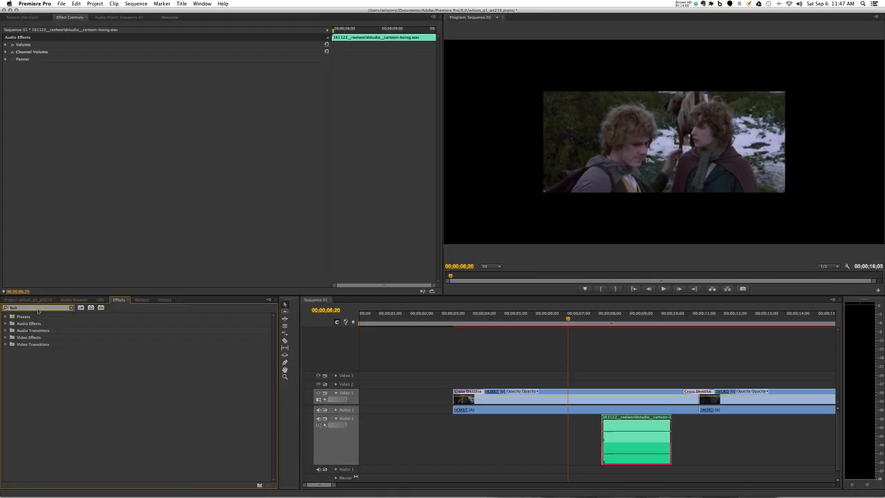
pyautogui.press('BackSpace')
pyautogui.press('BackSpace')
pyautogui.write('lu')
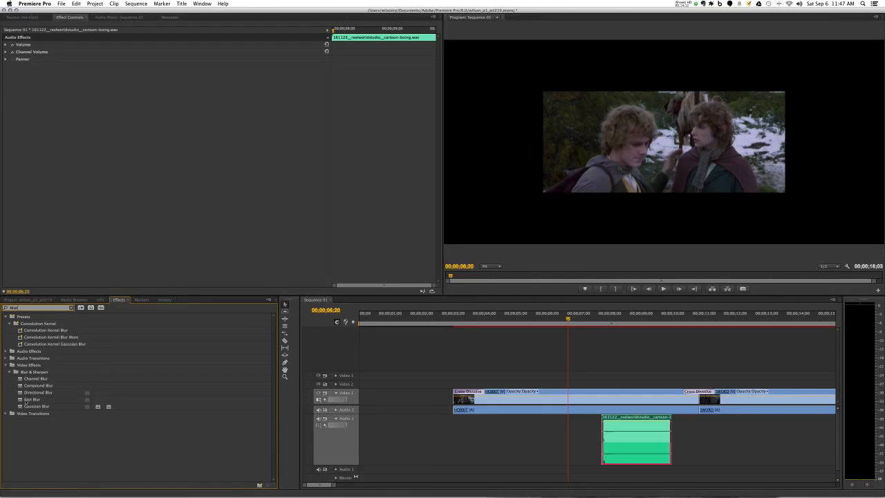
pyautogui.moveTo(36, 408); pyautogui.dragTo(559, 397)
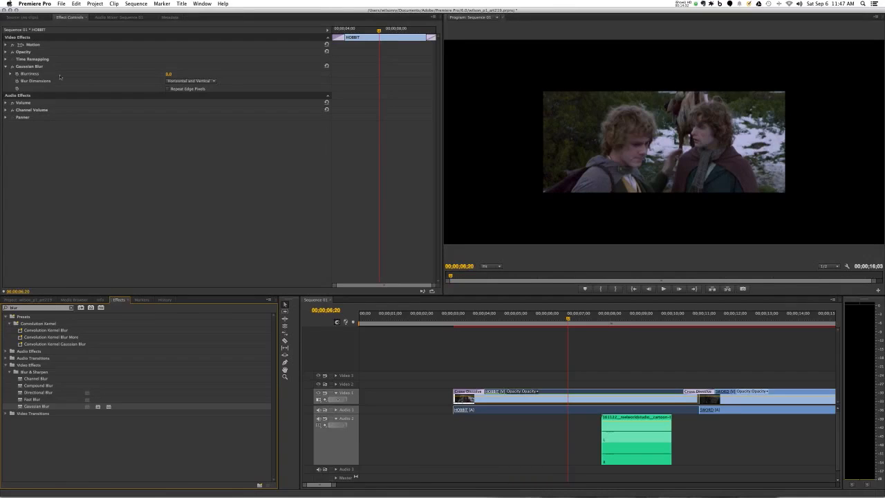
# - Try a Gaussian Blur Blurriness of 22 on the HOBBIT clip, then return it to 0
pyautogui.moveTo(168, 75); pyautogui.dragTo(168, 77)
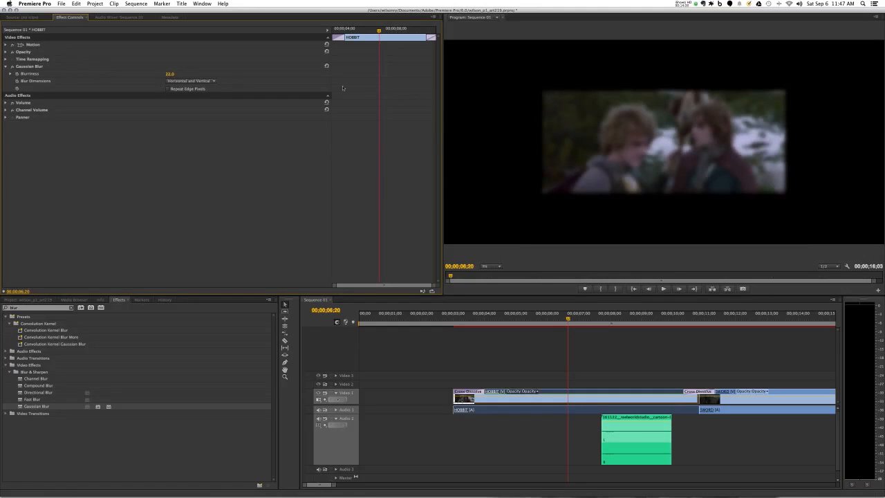
pyautogui.moveTo(170, 75); pyautogui.dragTo(174, 75)
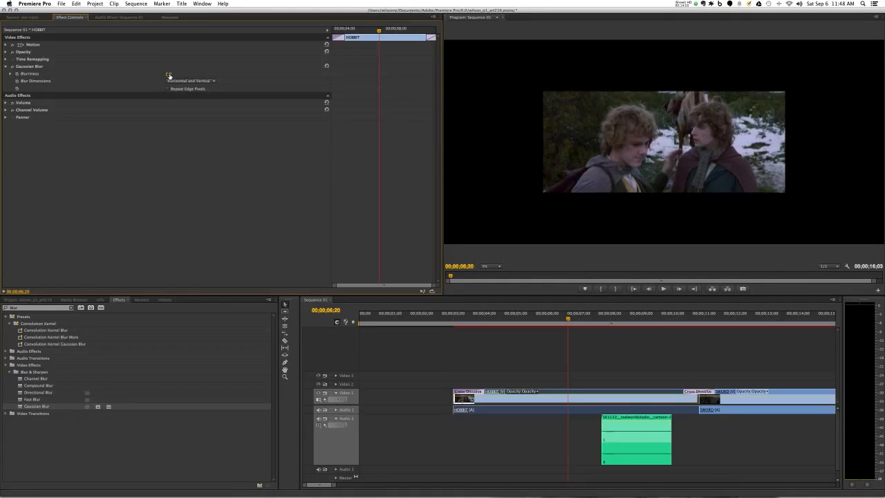
# - Set Blurriness to 50 at the HOBBIT clip's start, 00;00;03;00, and enable its animation to create the first keyframe
pyautogui.moveTo(567, 321); pyautogui.dragTo(453, 325)
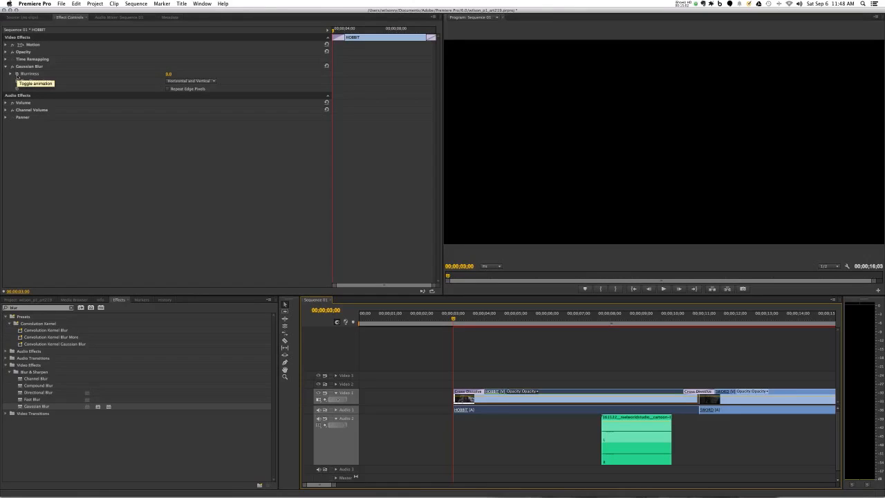
pyautogui.moveTo(168, 74); pyautogui.dragTo(170, 75)
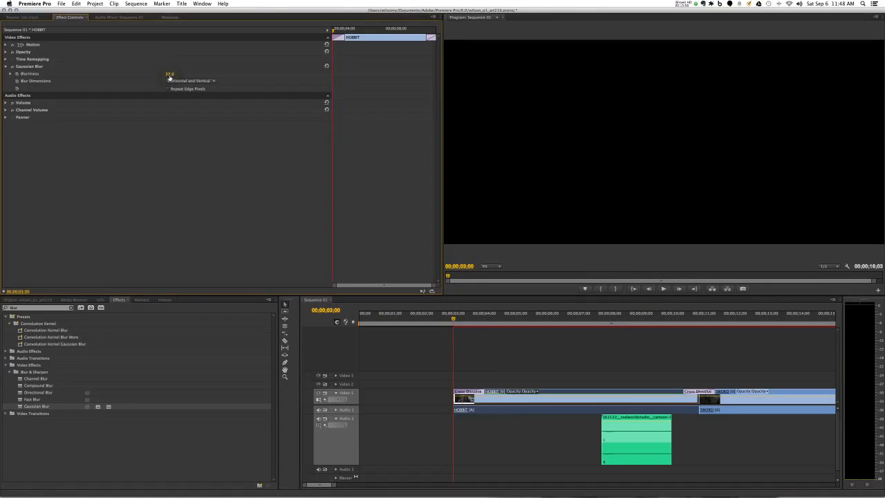
pyautogui.moveTo(169, 76); pyautogui.dragTo(170, 76)
pyautogui.click(17, 73)
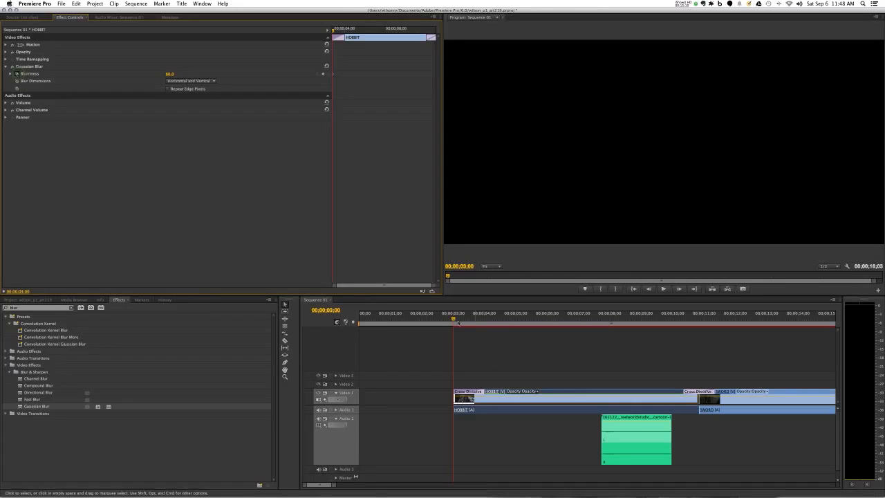
# - Add a Blurriness keyframe of 0 at 00;00;04;00, where the opening cross dissolve ends, and scrub onward to 00;00;05;02
pyautogui.moveTo(453, 319); pyautogui.dragTo(484, 320)
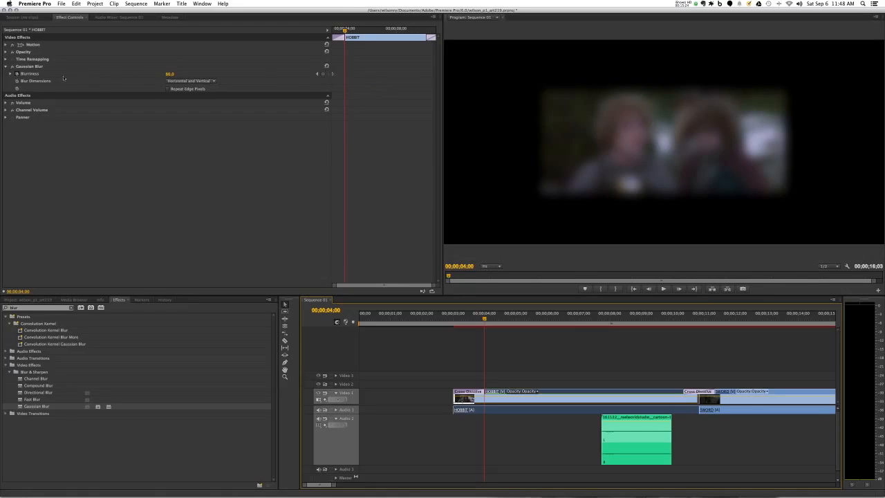
pyautogui.click(321, 74)
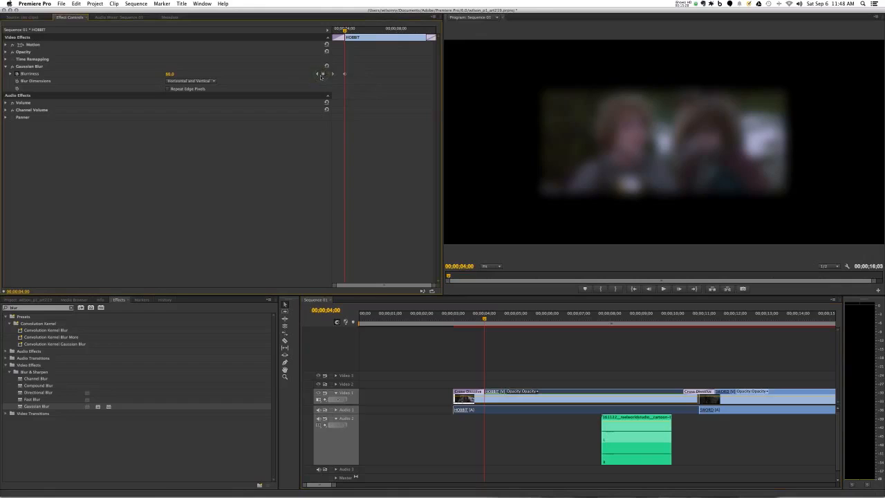
pyautogui.moveTo(173, 76); pyautogui.dragTo(170, 76)
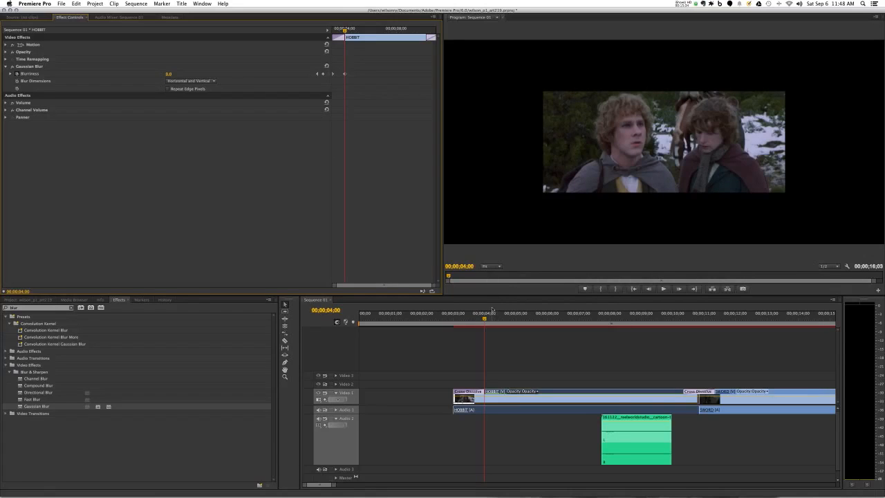
pyautogui.moveTo(484, 318); pyautogui.dragTo(517, 329)
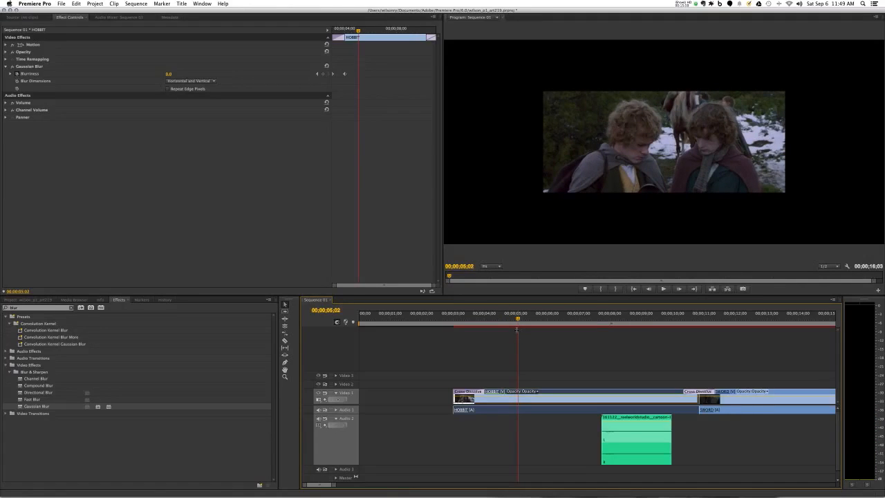
pyautogui.click(682, 4)
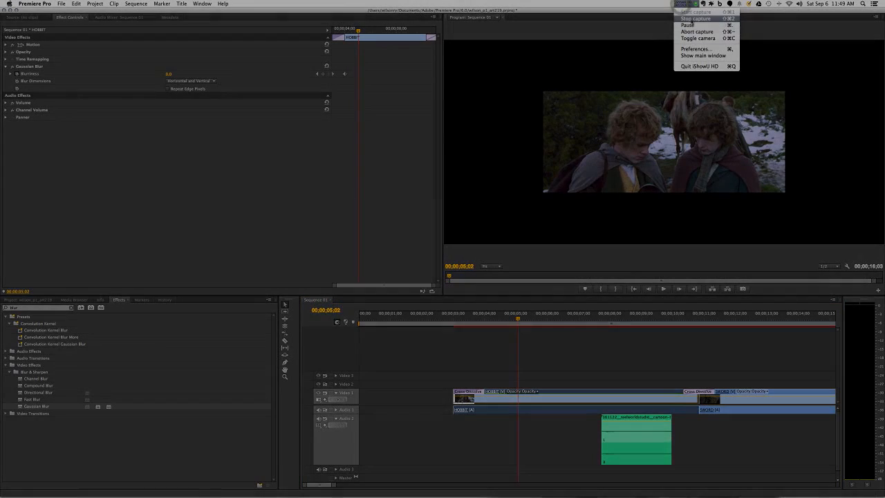